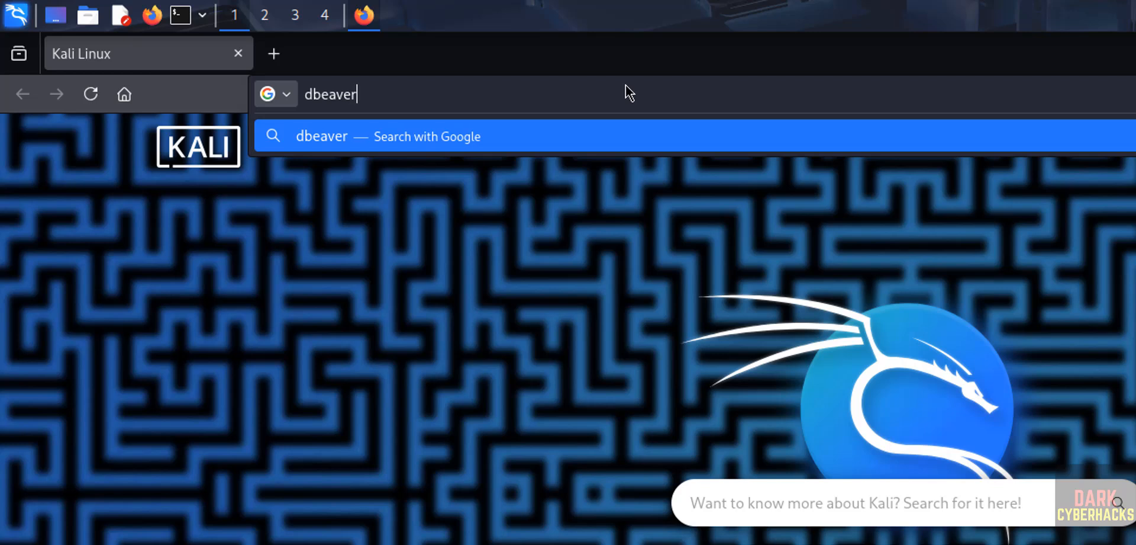
Search the web for dbeaver and open the download page for DBeaver Community on dbeaver.io
{"action": "key", "text": "Return"}
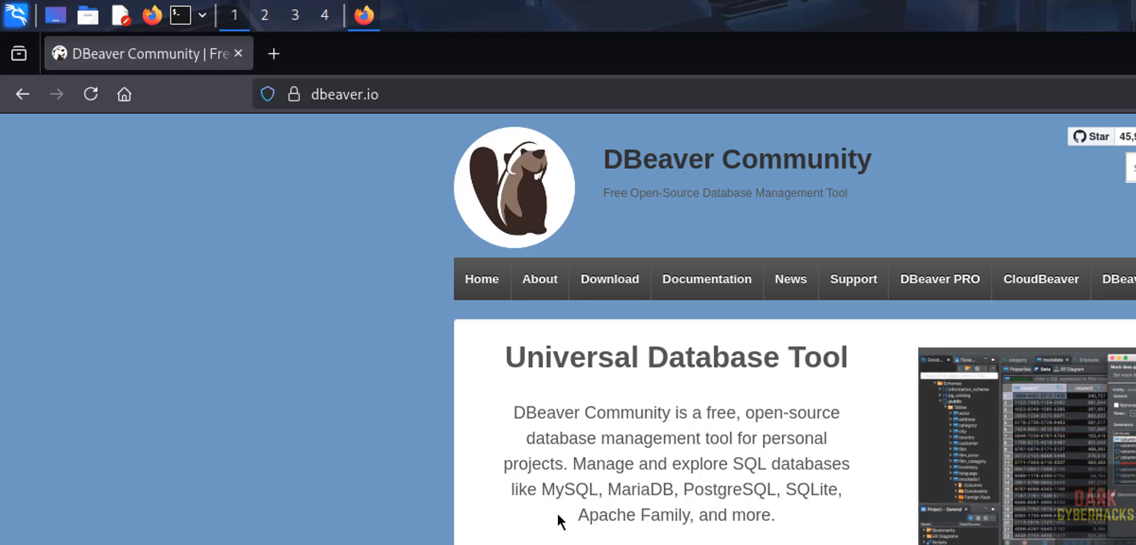
{"action": "scroll", "coordinate": [561, 521], "scroll_direction": "down", "scroll_amount": 8}
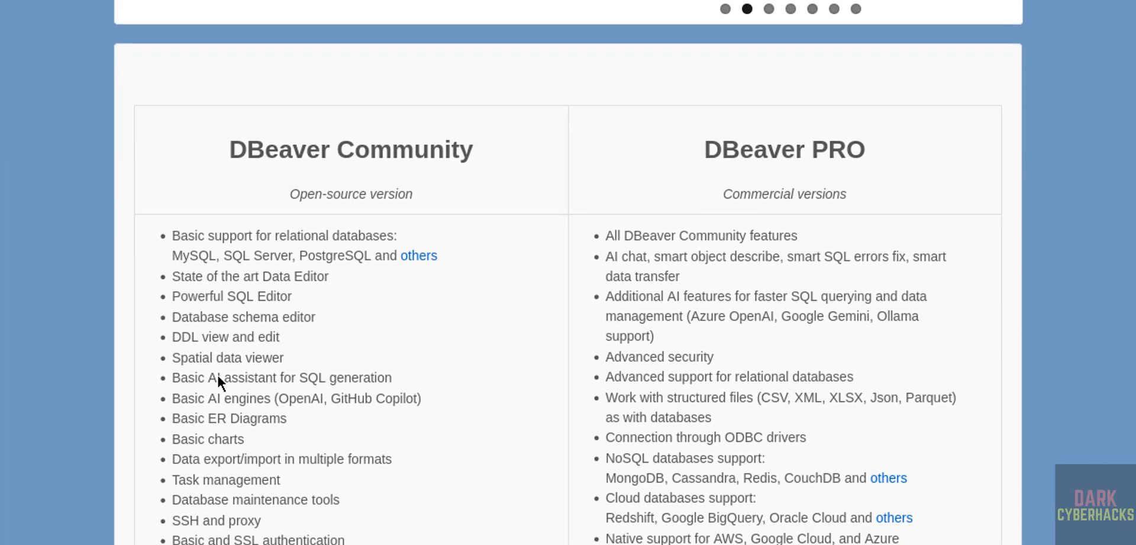
{"action": "scroll", "coordinate": [218, 379], "scroll_direction": "down", "scroll_amount": 1}
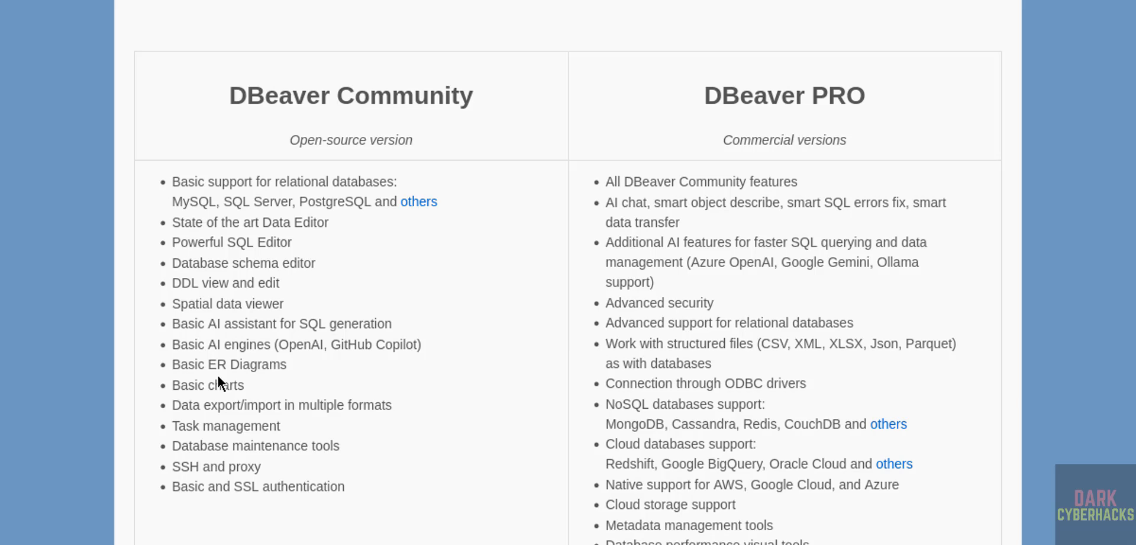
{"action": "scroll", "coordinate": [218, 378], "scroll_direction": "down", "scroll_amount": 5}
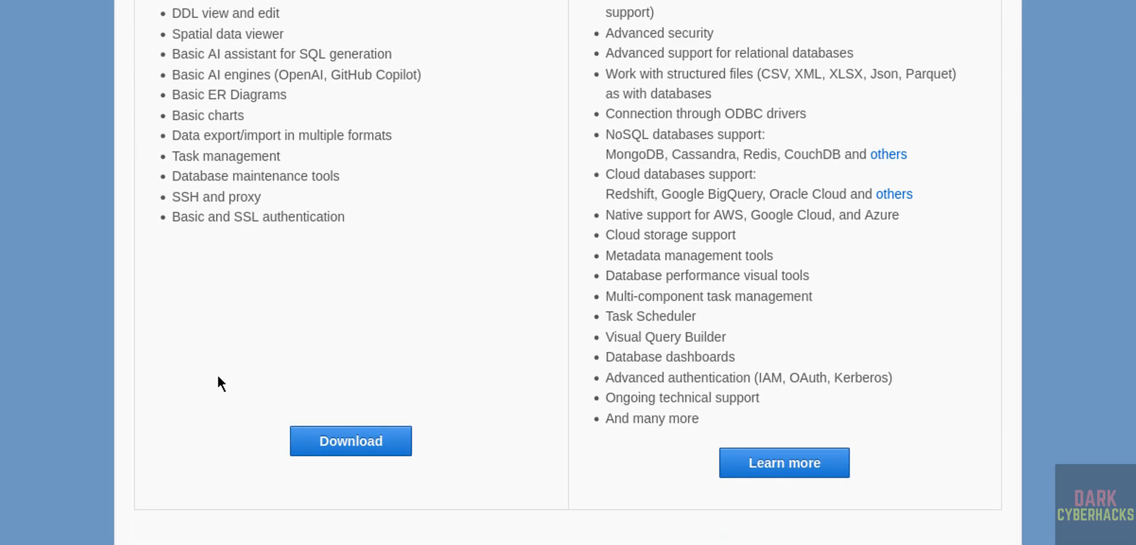
{"action": "left_click", "coordinate": [347, 439]}
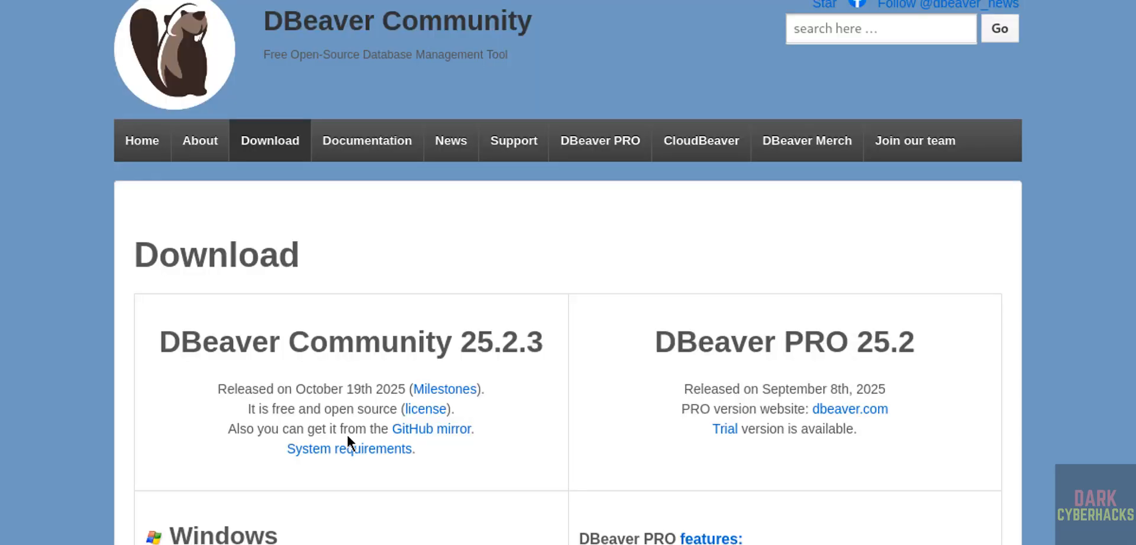
Download the Linux Debian package (installer) of DBeaver Community and check the browser's recent downloads for the file
{"action": "scroll", "coordinate": [196, 476], "scroll_direction": "down", "scroll_amount": 9}
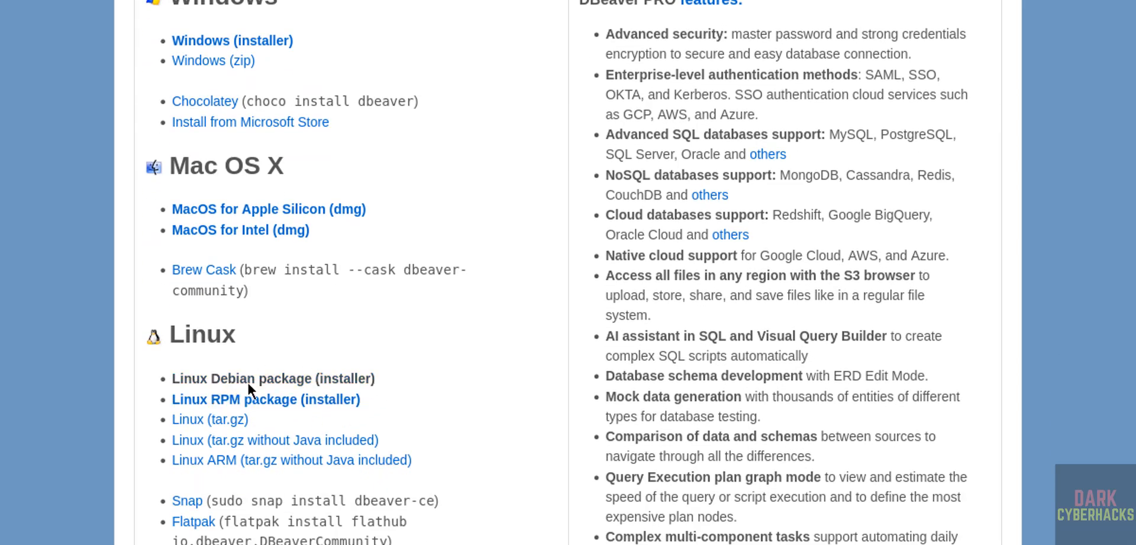
{"action": "left_click", "coordinate": [248, 379]}
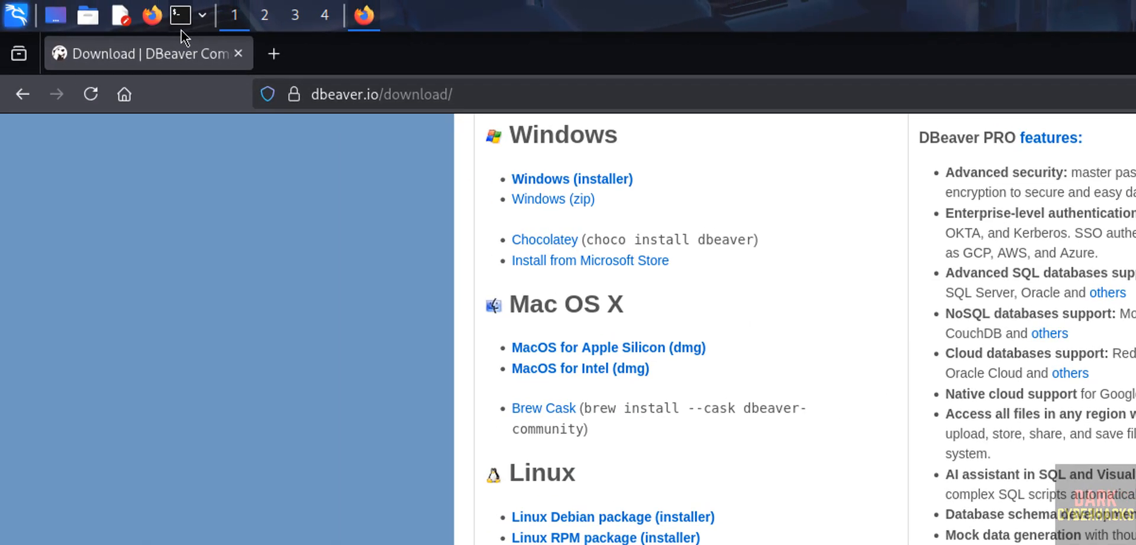
{"action": "left_click", "coordinate": [180, 16]}
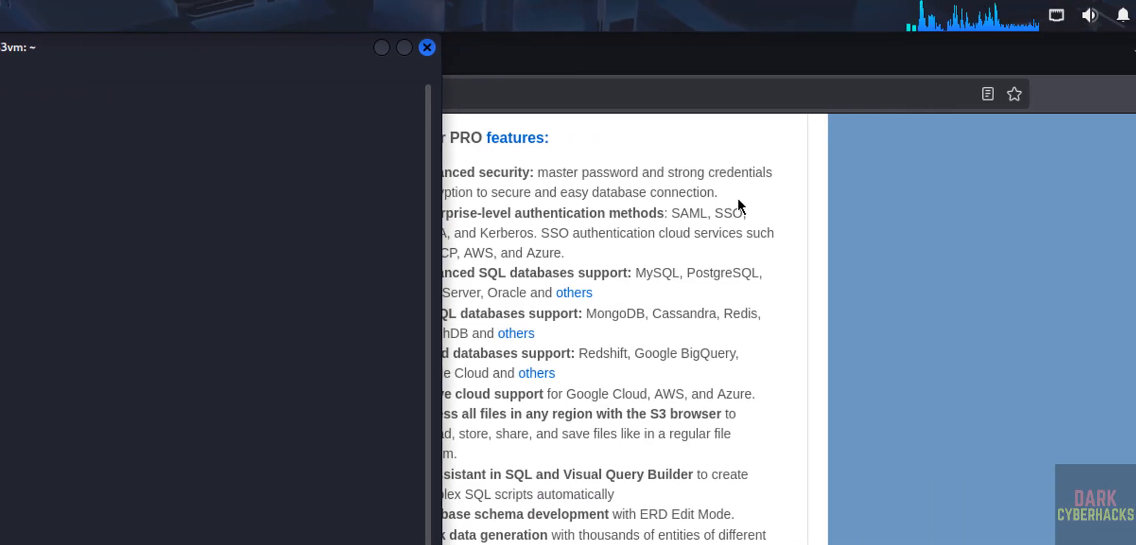
{"action": "left_click", "coordinate": [1065, 93]}
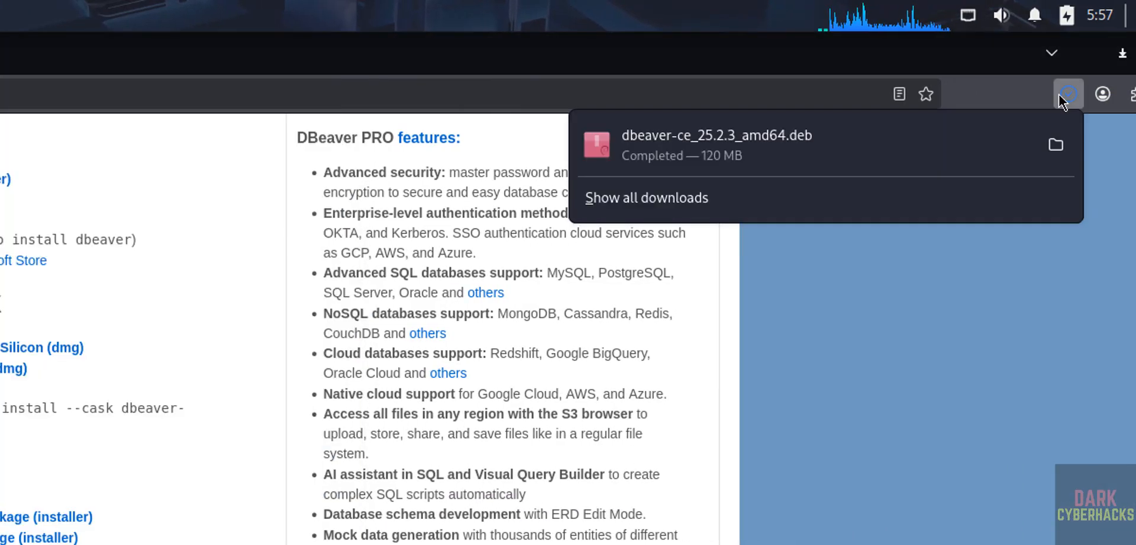
Switch to the terminal, change to the Downloads directory with cd, and list its contents with ls
{"action": "key", "text": "ctrl+alt+t"}
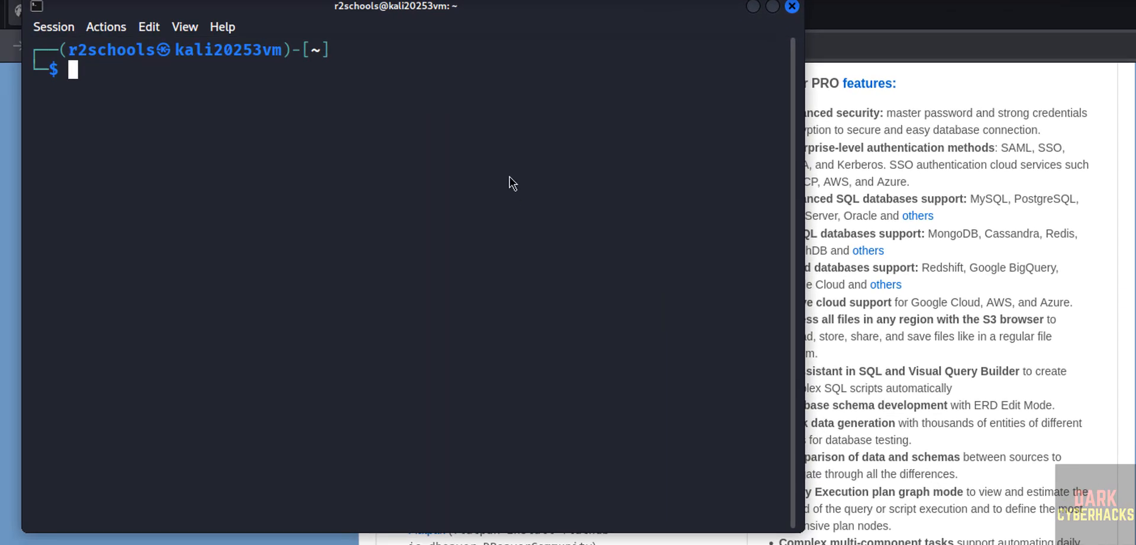
{"action": "type", "text": "s"}
{"action": "key", "text": "BackSpace"}
{"action": "type", "text": "cd D"}
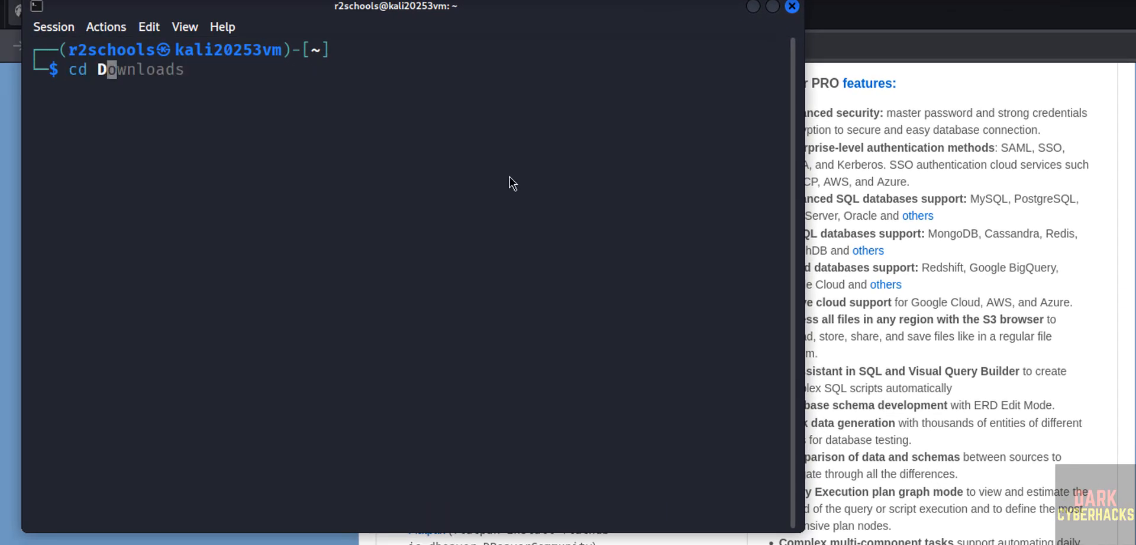
{"action": "key", "text": "Tab"}
{"action": "key", "text": "Return"}
{"action": "type", "text": "ls"}
{"action": "key", "text": "ctrl+l"}
{"action": "key", "text": "Return"}
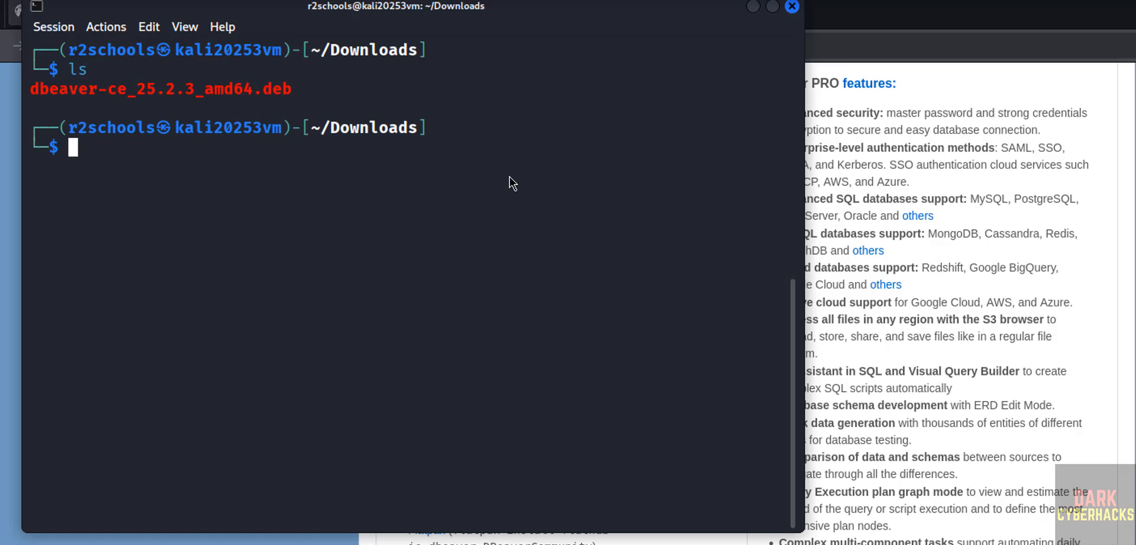
Install the package by running sudo dpkg -i dbeaver-ce_25.2.3_amd64.deb and entering the account password
{"action": "type", "text": "sudo "}
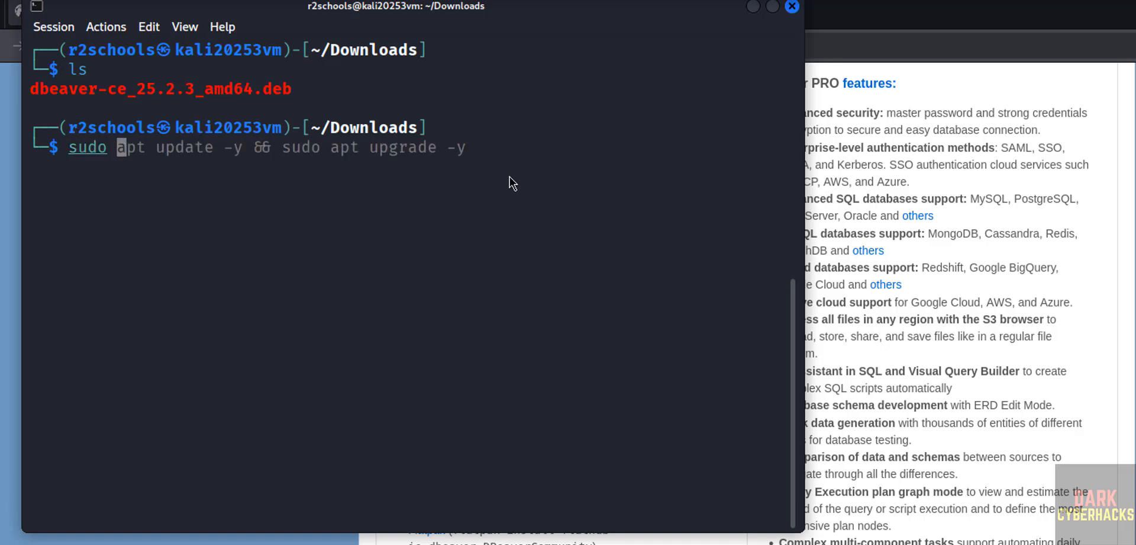
{"action": "type", "text": "dpkg -i "}
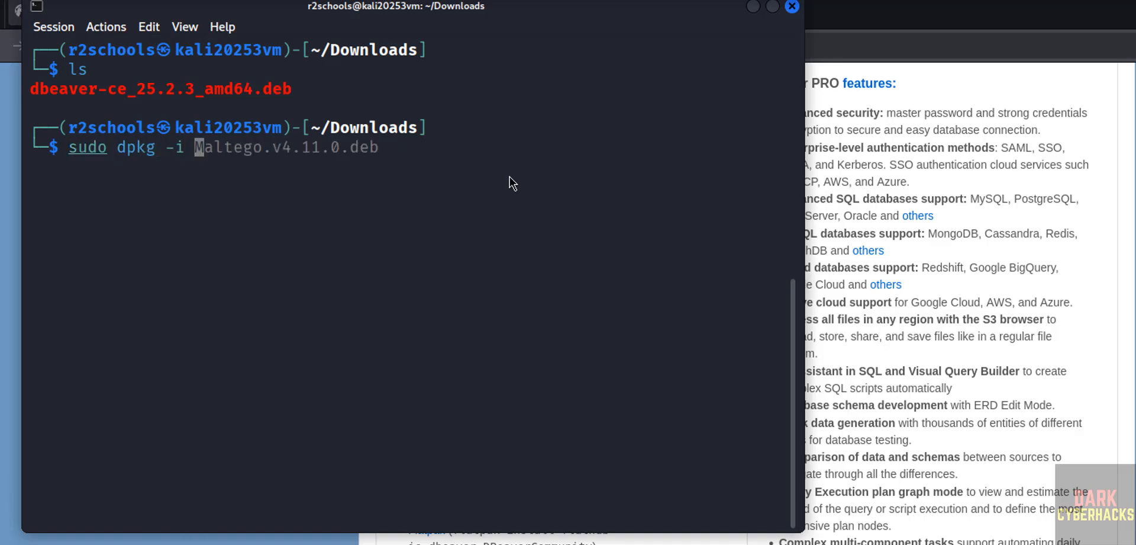
{"action": "type", "text": "dbeaver"}
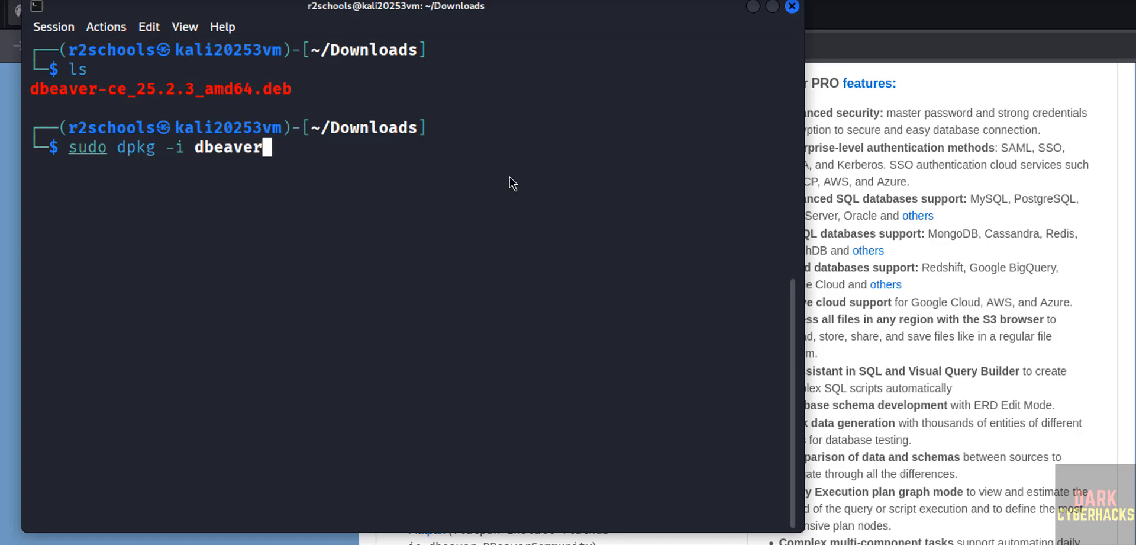
{"action": "key", "text": "Tab"}
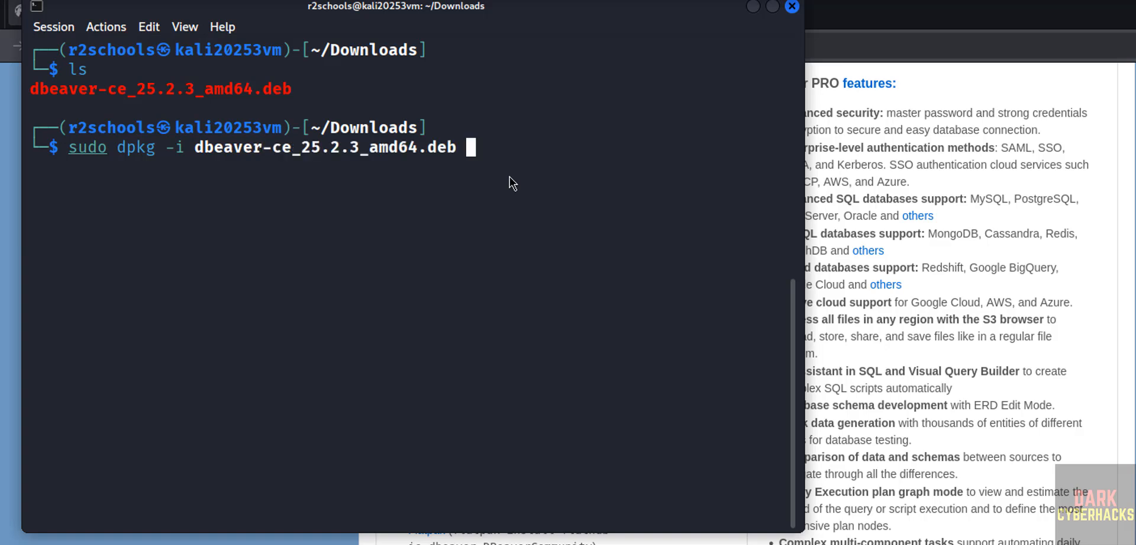
{"action": "key", "text": "Return"}
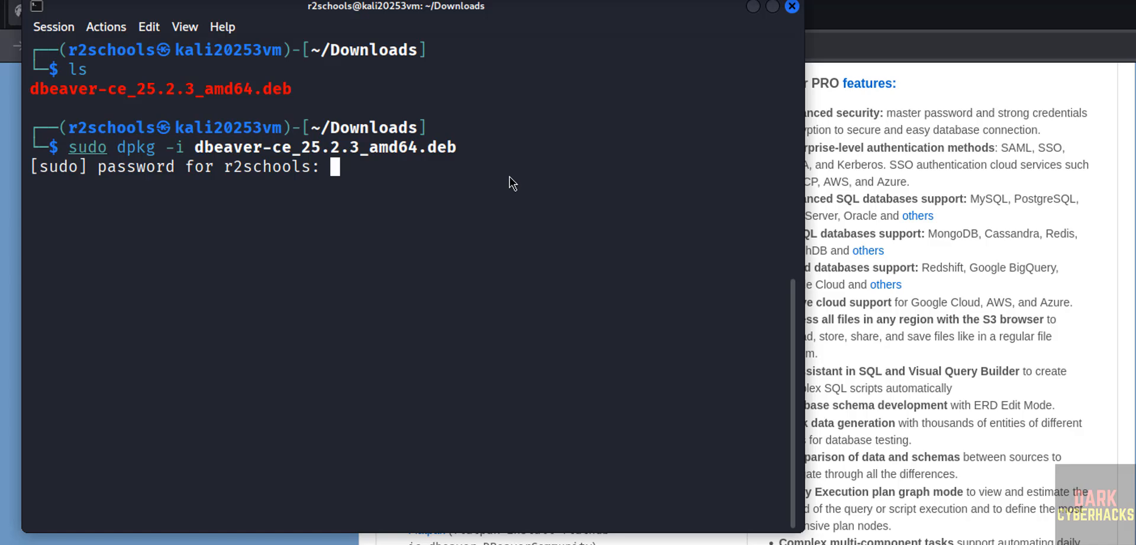
{"action": "key", "text": "Return"}
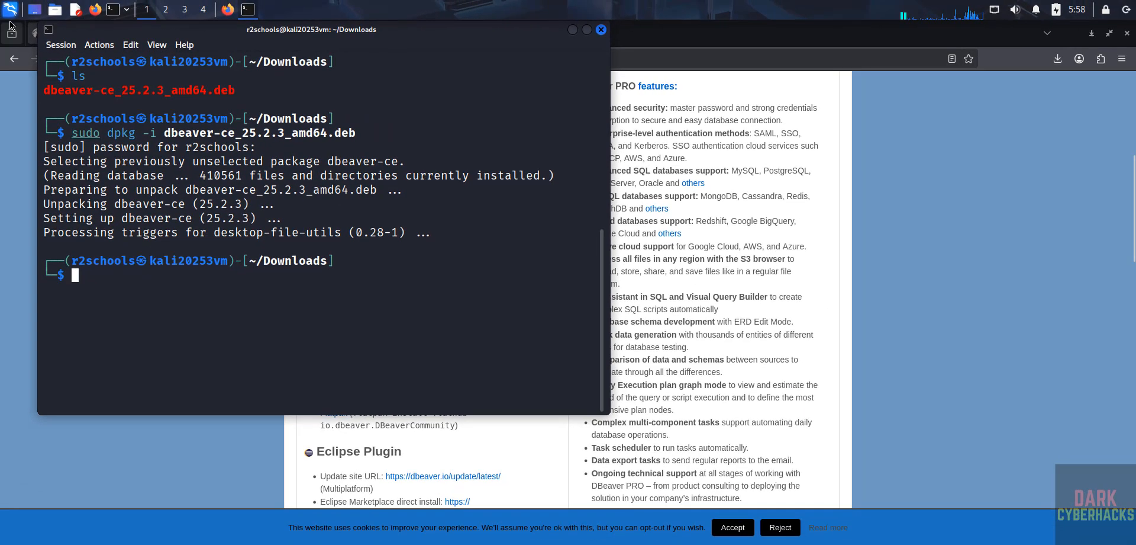
Search the installed applications for db and launch dbeaver-ce
{"action": "left_click", "coordinate": [11, 9]}
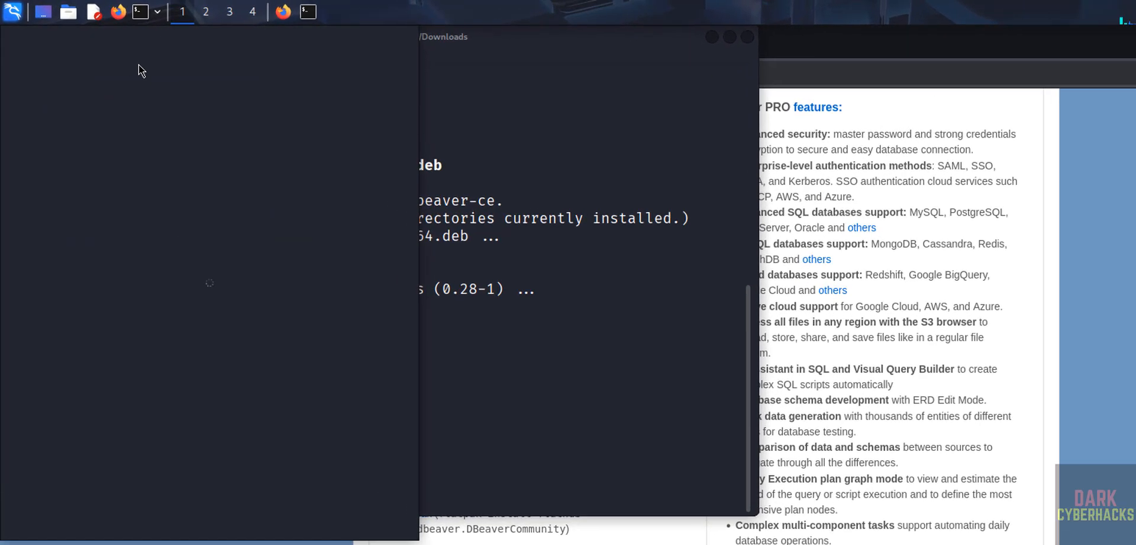
{"action": "type", "text": "db"}
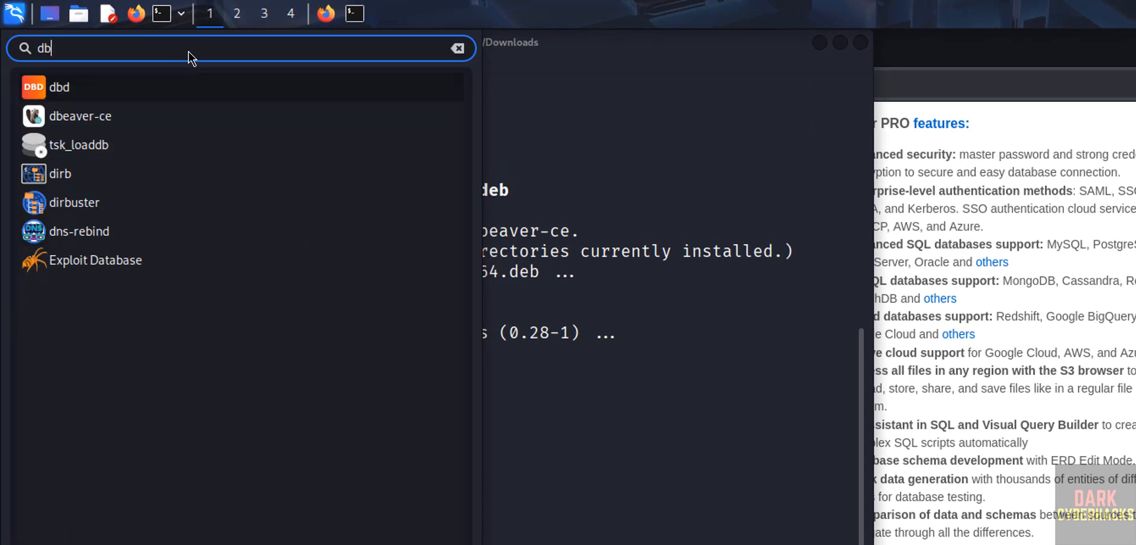
{"action": "left_click", "coordinate": [108, 122]}
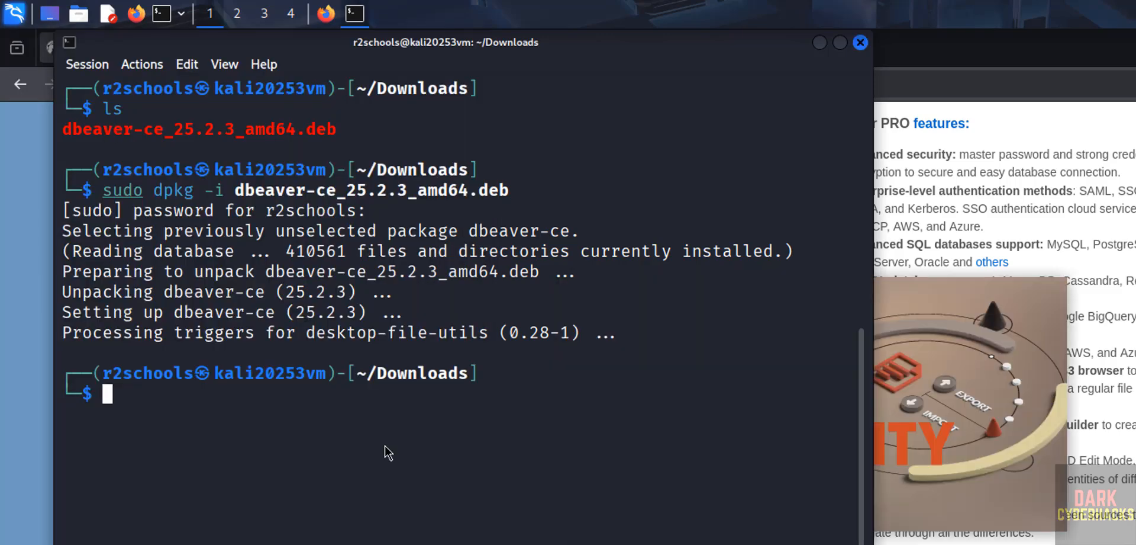
Check the installed PostgreSQL client version in the terminal with psql --version
{"action": "type", "text": "psql --ver"}
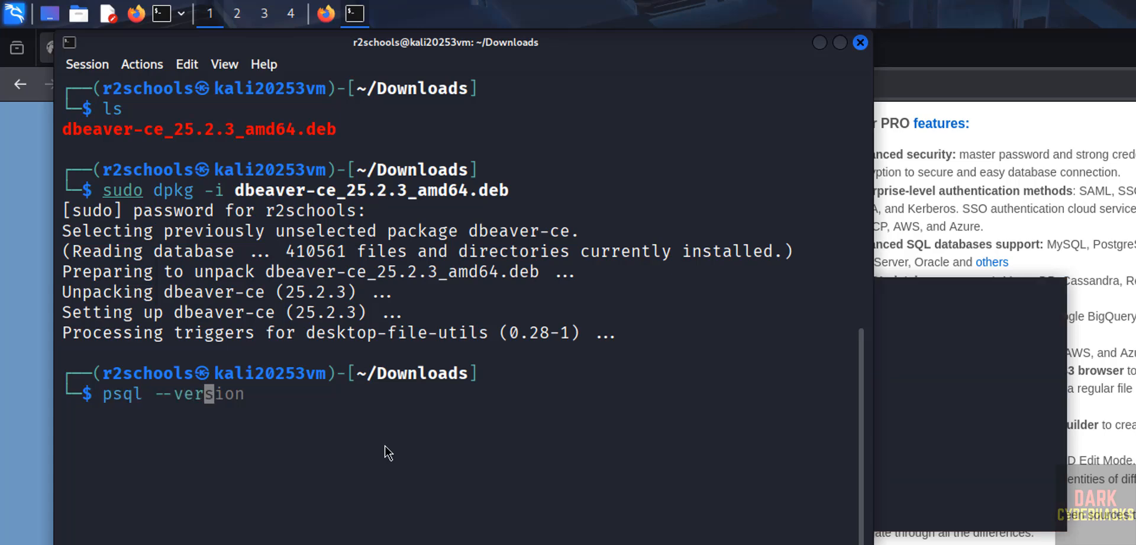
{"action": "type", "text": "sion"}
{"action": "key", "text": "Return"}
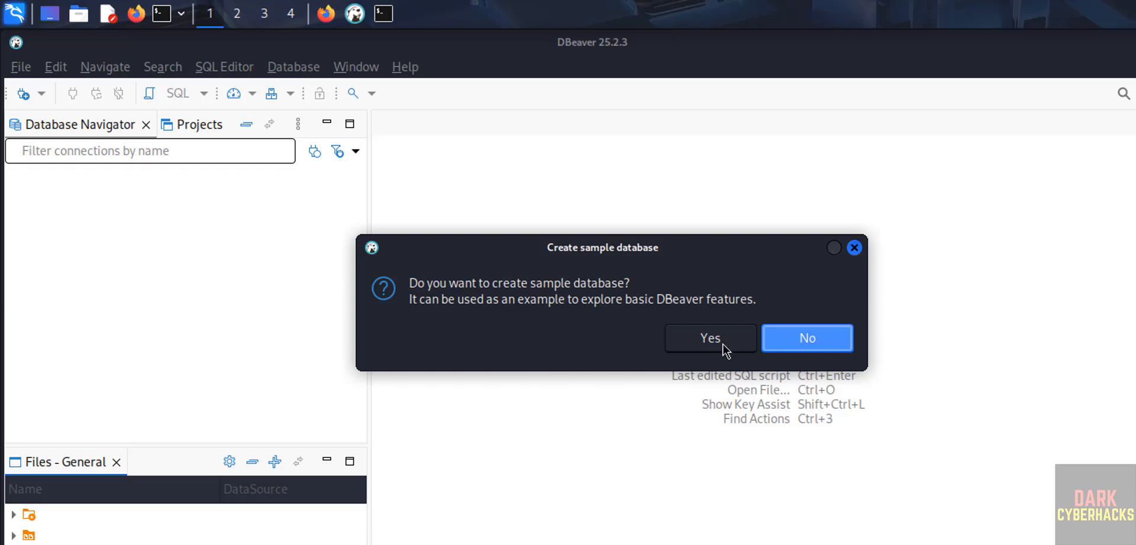
Decline creating the sample database in DBeaver, and check the MySQL version in the terminal with mysql --version
{"action": "left_click", "coordinate": [795, 346]}
{"action": "key", "text": "alt+Tab"}
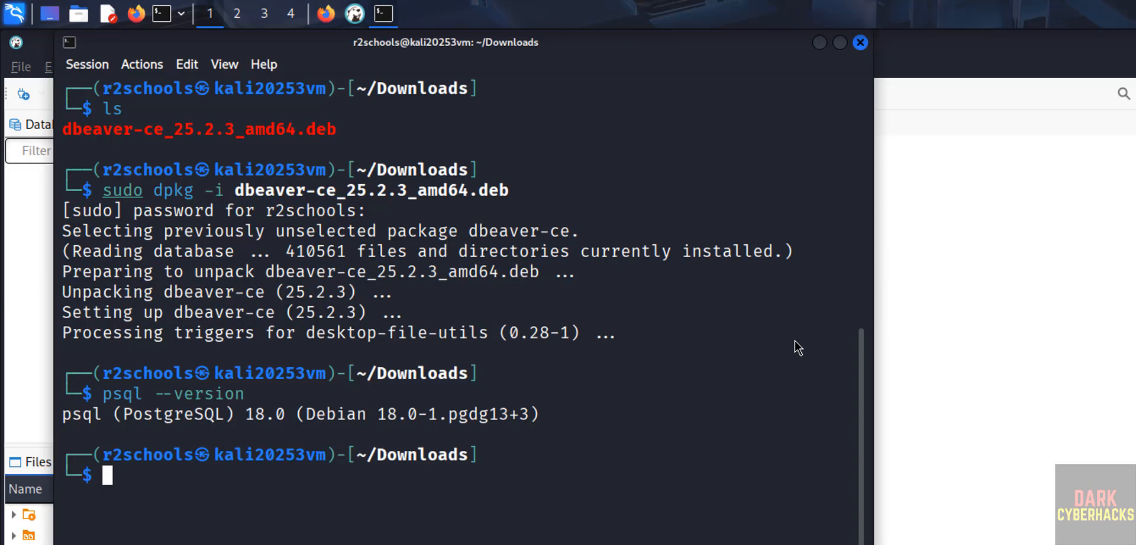
{"action": "key", "text": "Up"}
{"action": "key", "text": "Home"}
{"action": "key", "text": "Delete"}
{"action": "type", "text": "my"}
{"action": "key", "text": "Right"}
{"action": "key", "text": "Right"}
{"action": "key", "text": "Right"}
{"action": "key", "text": "Right"}
{"action": "key", "text": "Right"}
{"action": "key", "text": "Right"}
{"action": "key", "text": "Right"}
{"action": "key", "text": "Right"}
{"action": "key", "text": "Right"}
{"action": "key", "text": "Right"}
{"action": "key", "text": "Right"}
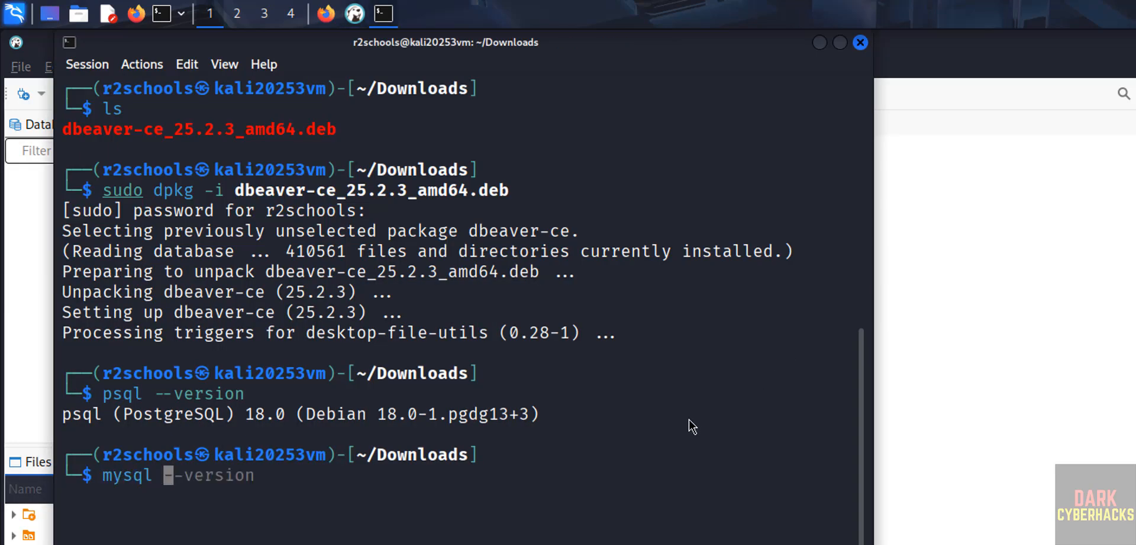
{"action": "key", "text": "Right"}
{"action": "key", "text": "Return"}
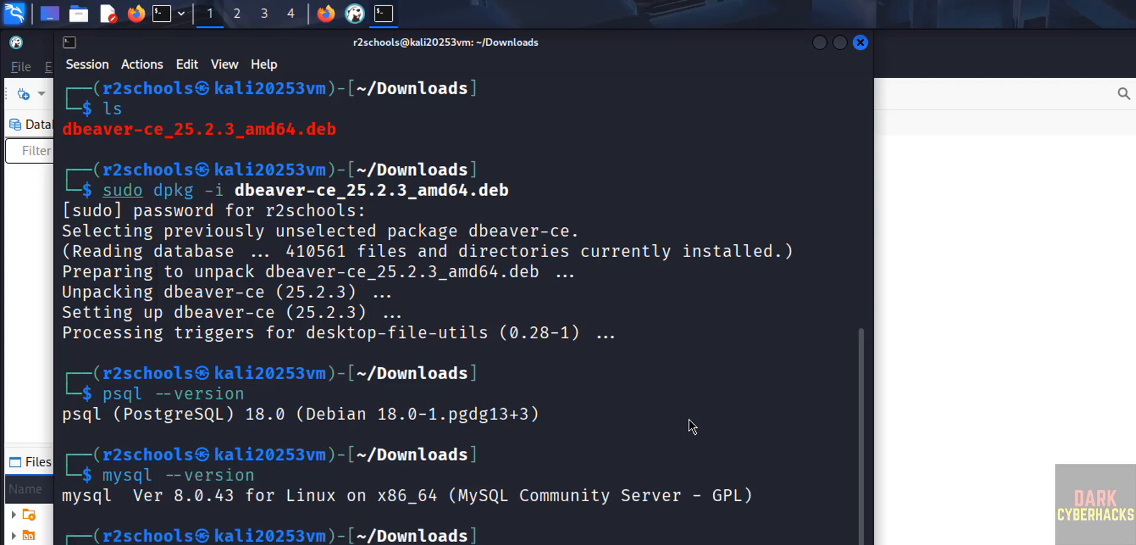
Switch to DBeaver and start a new database connection using the MySQL driver
{"action": "key", "text": "alt+Tab"}
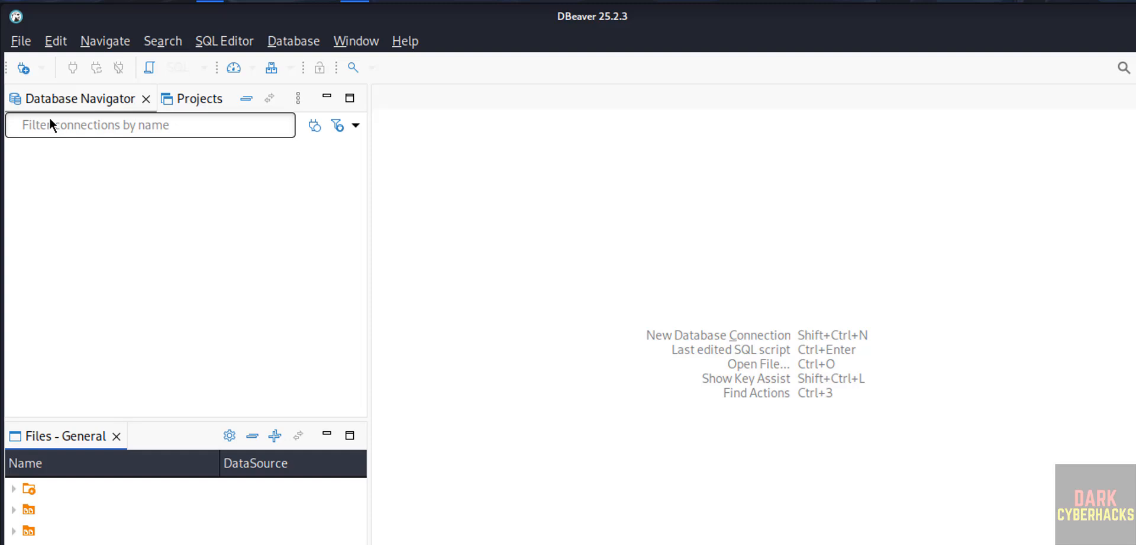
{"action": "left_click", "coordinate": [298, 41]}
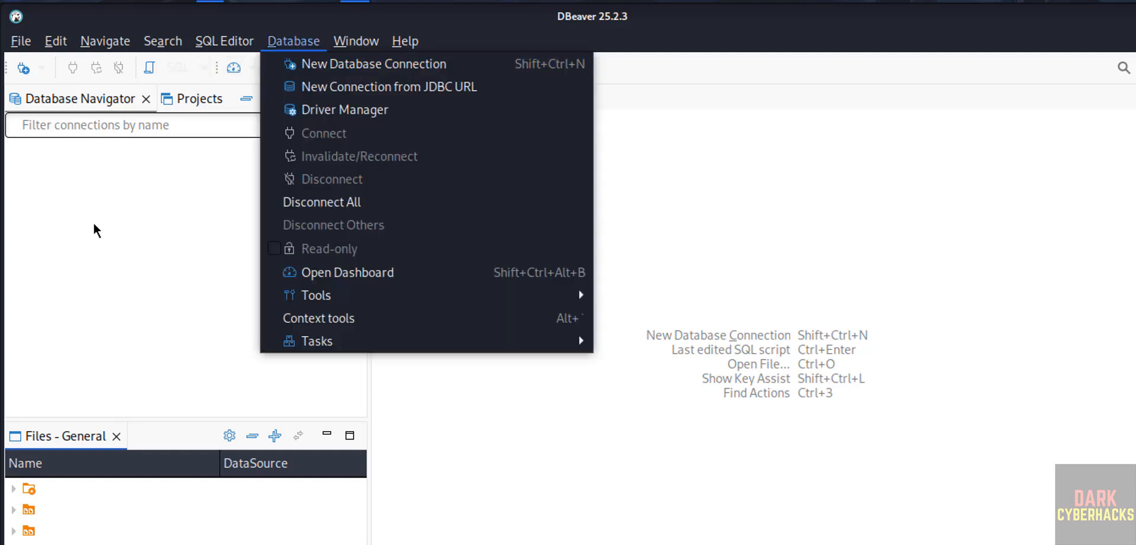
{"action": "left_click", "coordinate": [54, 124]}
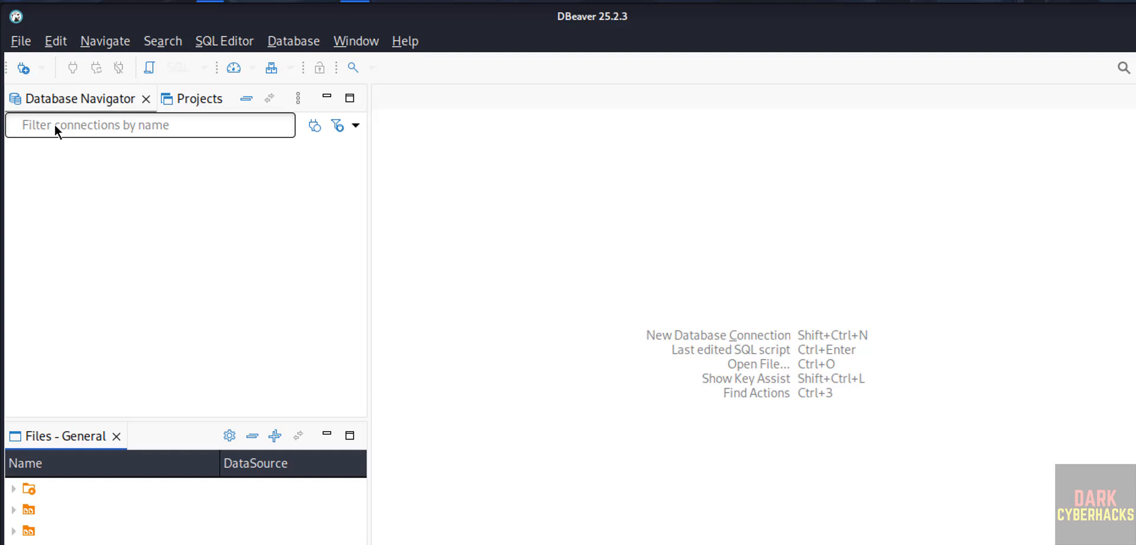
{"action": "left_click", "coordinate": [23, 69]}
{"action": "left_click", "coordinate": [697, 181]}
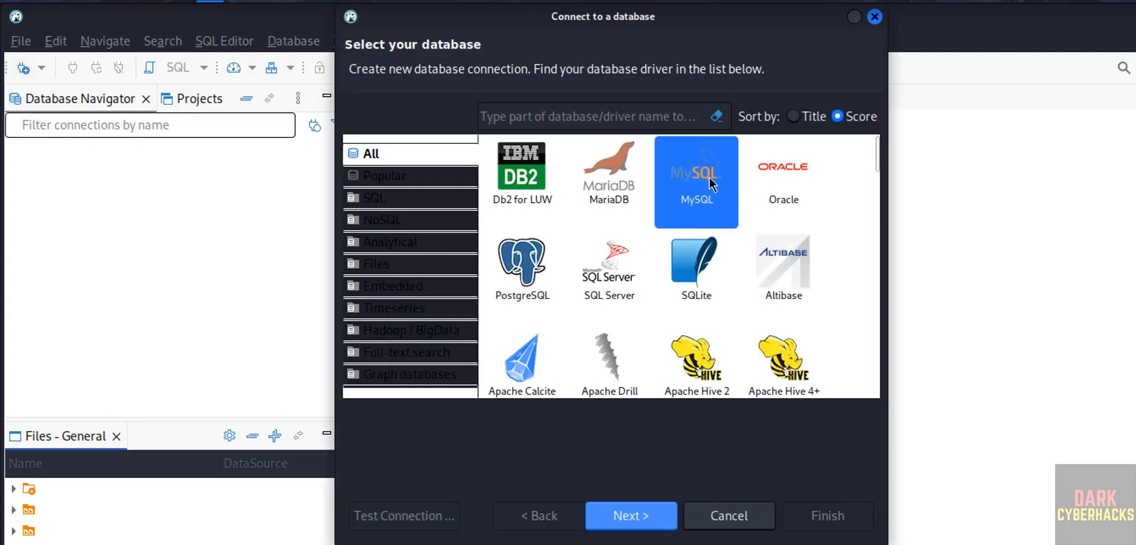
{"action": "left_click", "coordinate": [631, 514]}
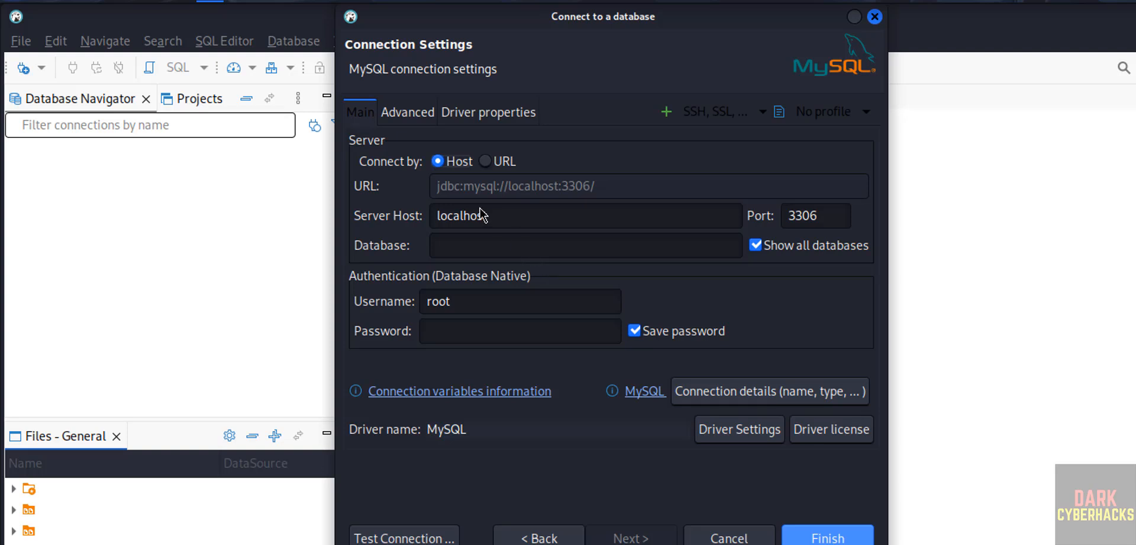
Set the MySQL connection's database to bank and fill in the password for the root user
{"action": "left_click", "coordinate": [514, 220]}
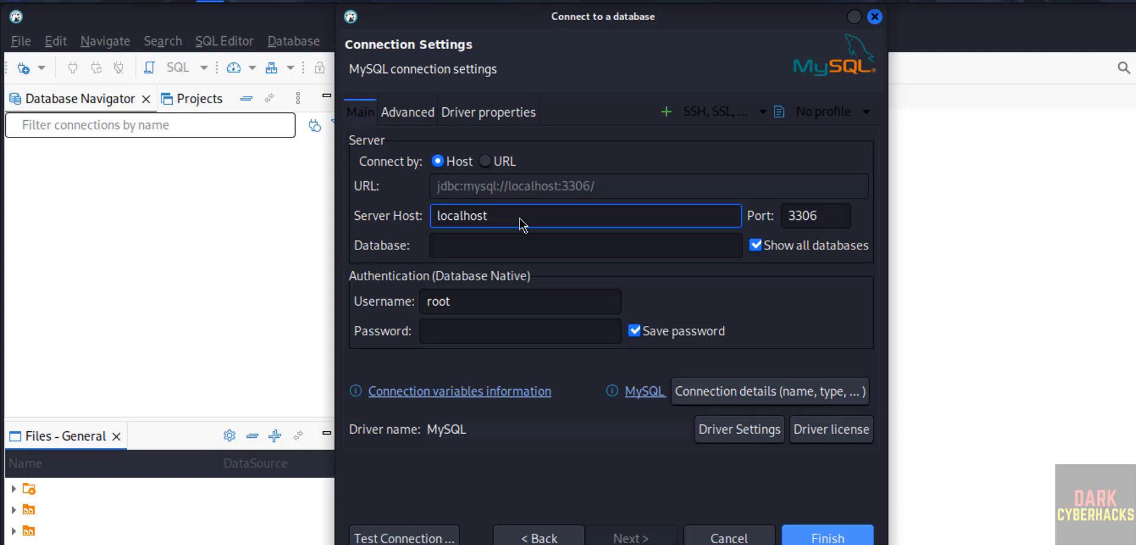
{"action": "left_click", "coordinate": [474, 248]}
{"action": "type", "text": "bank"}
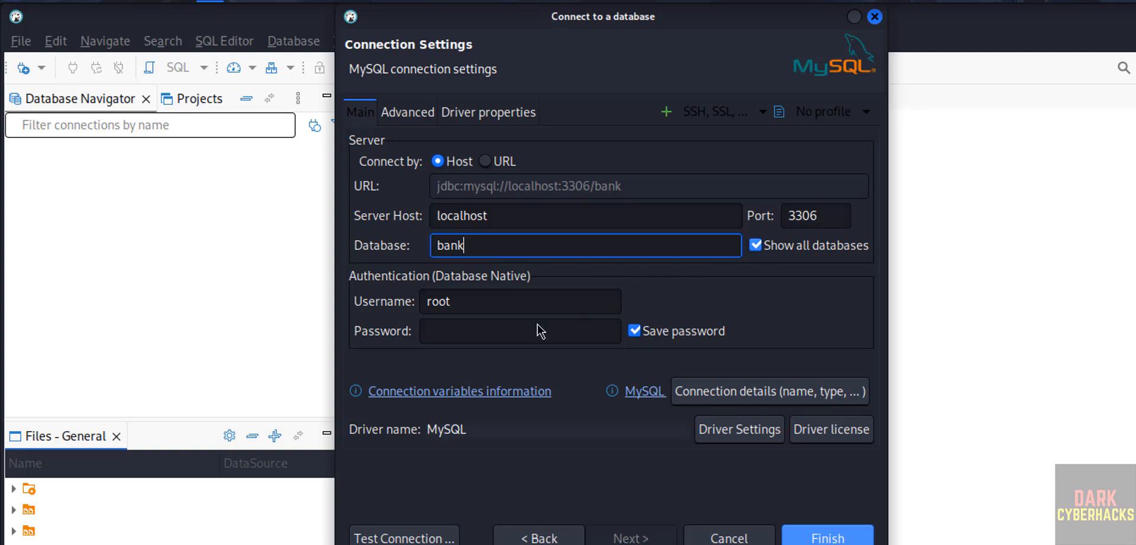
{"action": "left_click", "coordinate": [487, 309]}
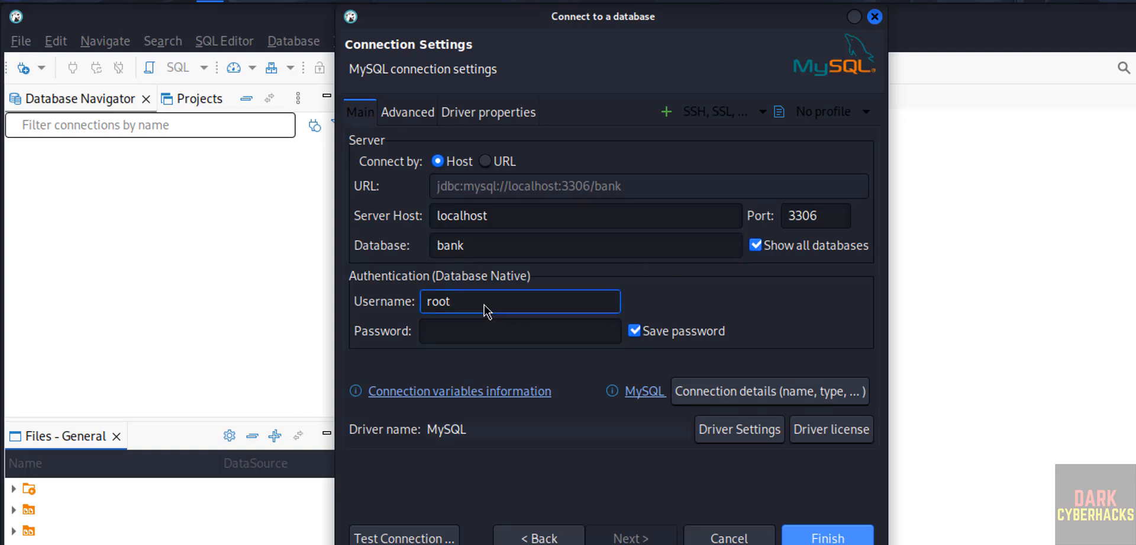
{"action": "left_click", "coordinate": [465, 336]}
{"action": "type", "text": "admin"}
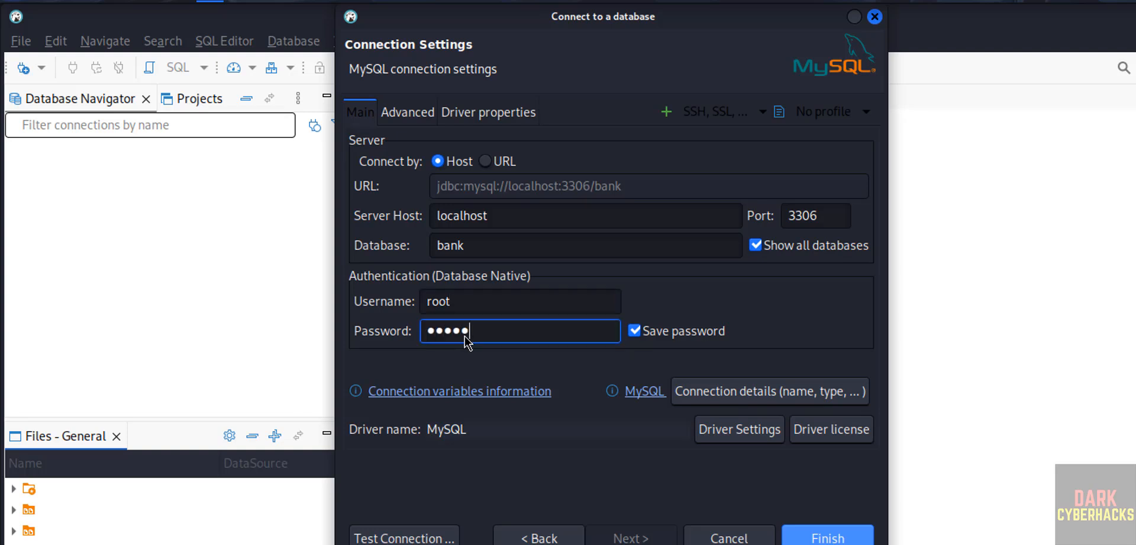
{"action": "type", "text": "1234"}
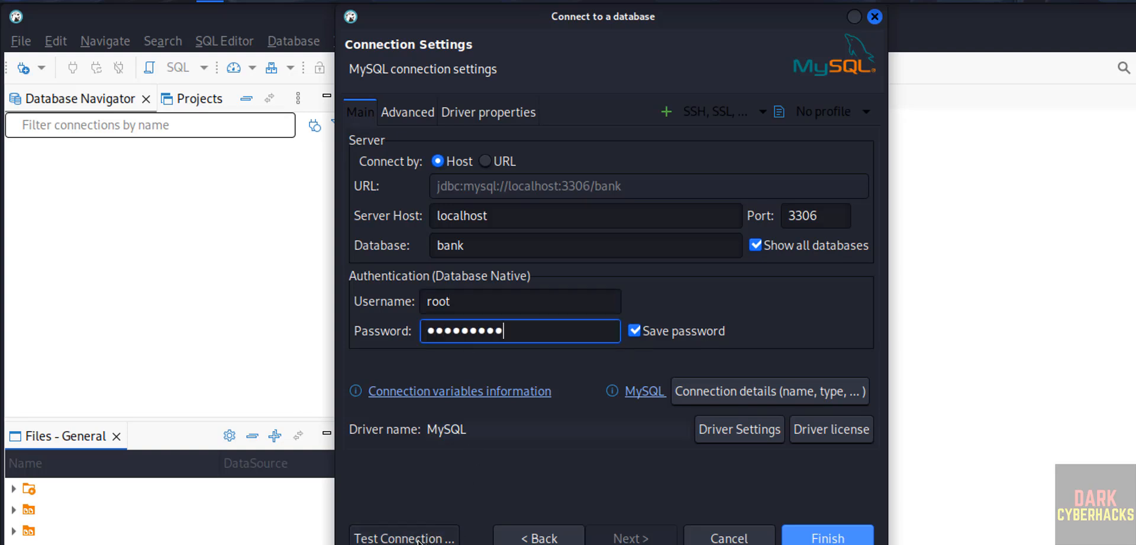
Finish entering the MySQL root password, test the connection with the driver files downloaded, and create the connection
{"action": "left_click", "coordinate": [418, 540]}
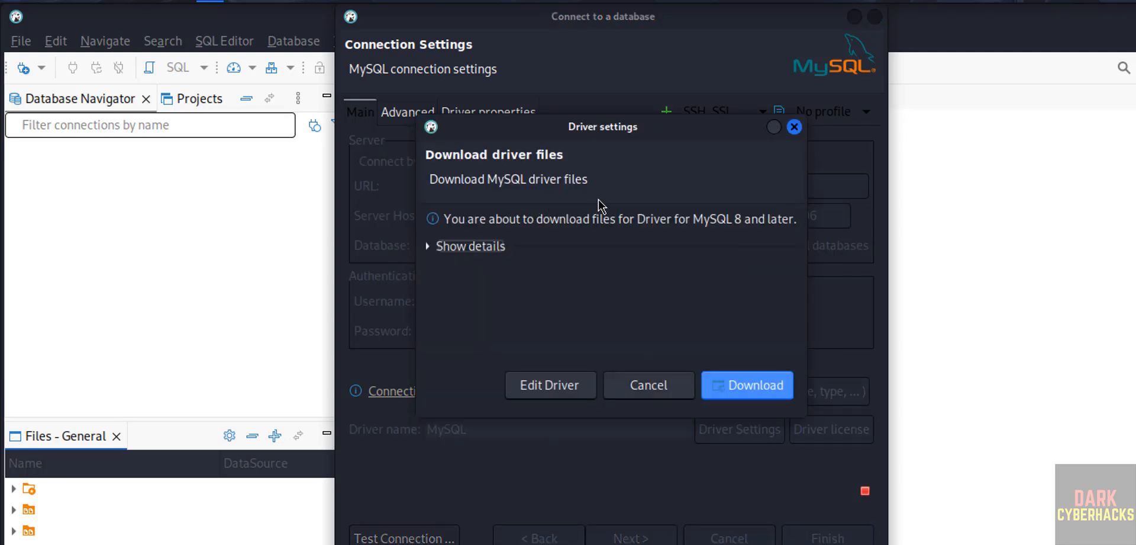
{"action": "left_click", "coordinate": [741, 385]}
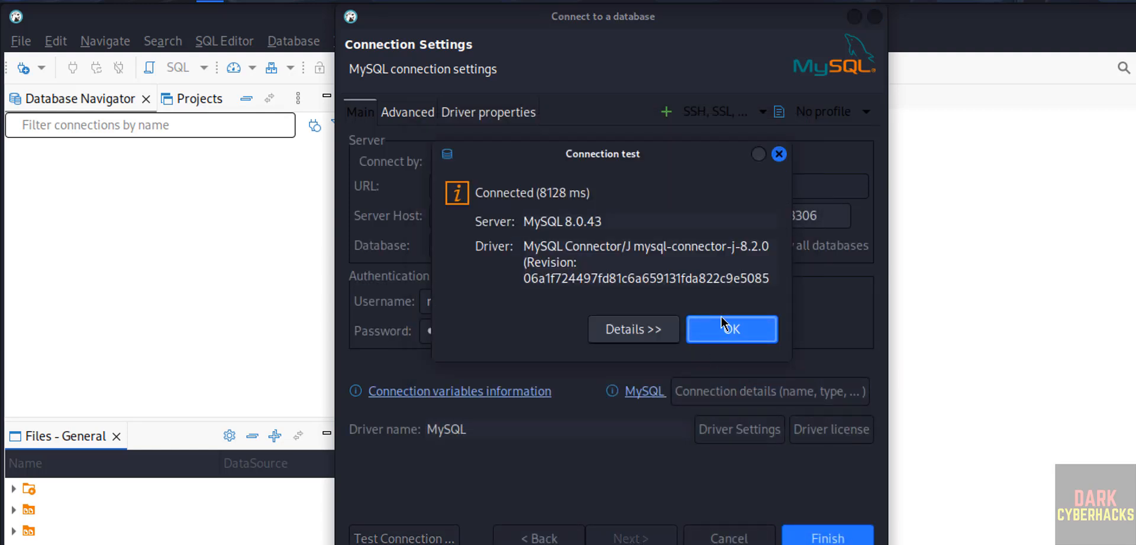
{"action": "left_click", "coordinate": [730, 330]}
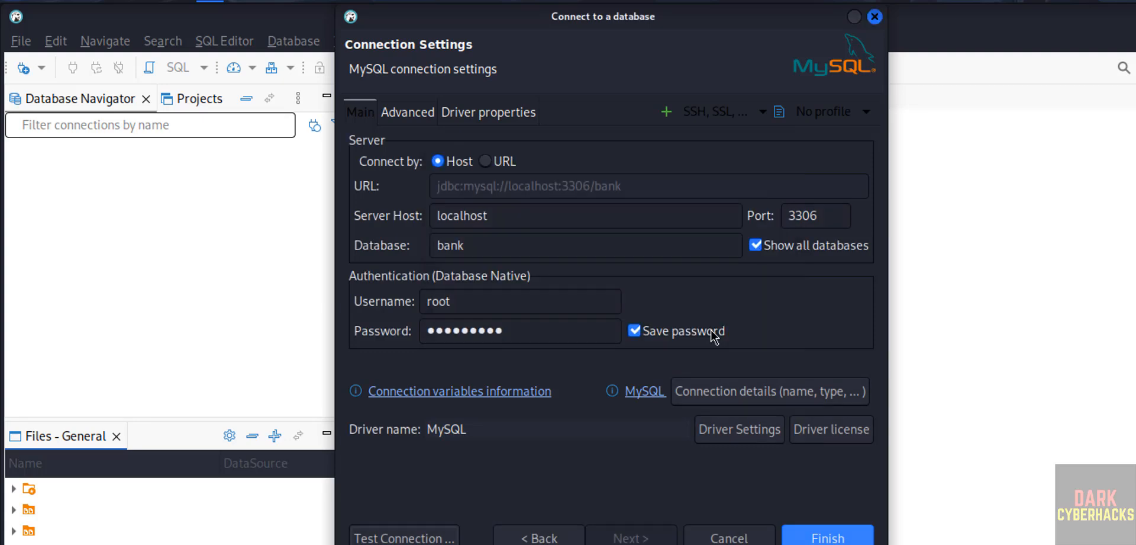
{"action": "left_click", "coordinate": [818, 537]}
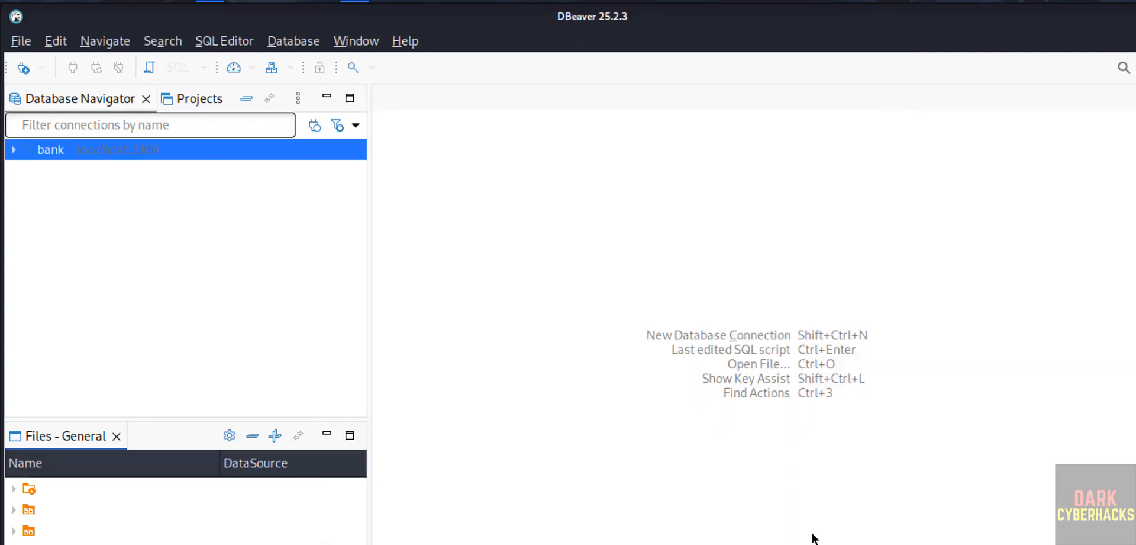
Expand the MySQL bank connection and look through its top-level folders from Databases to System Info
{"action": "left_click", "coordinate": [18, 155]}
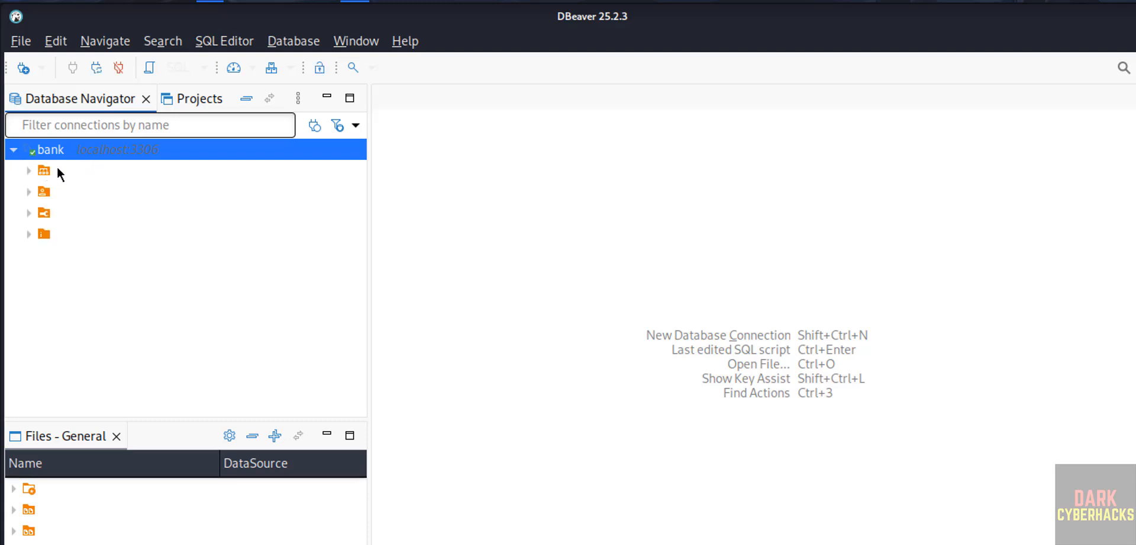
{"action": "left_click", "coordinate": [58, 170]}
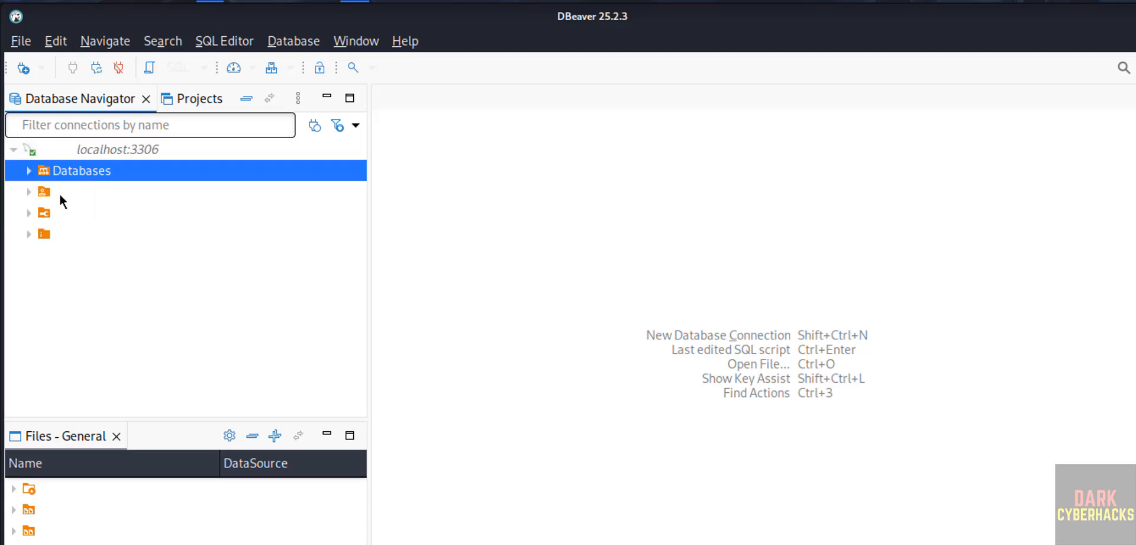
{"action": "left_click", "coordinate": [59, 196]}
{"action": "key", "text": "Down"}
{"action": "key", "text": "Down"}
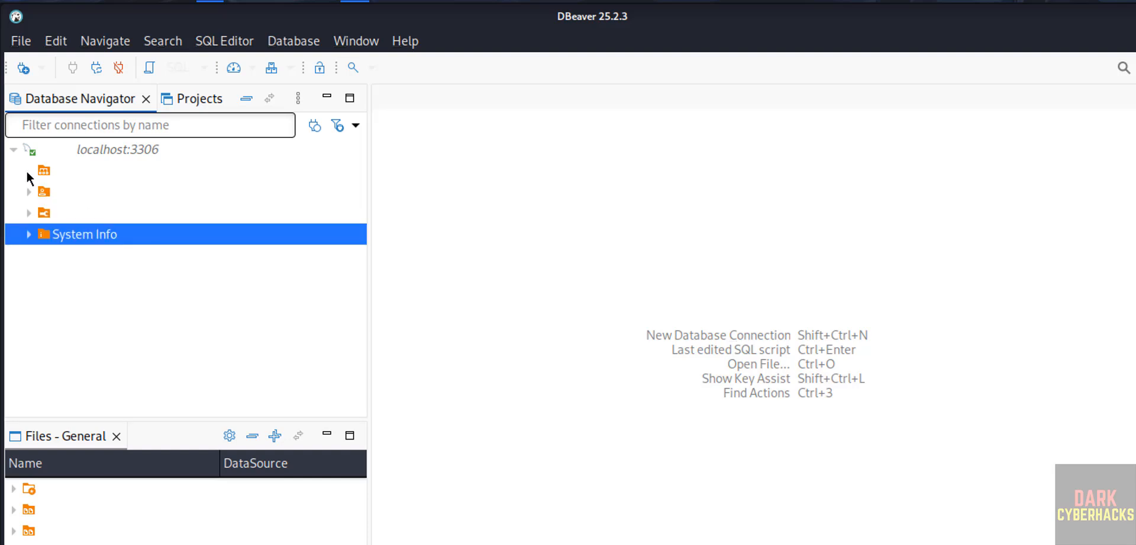
Expand the Databases folder of the MySQL connection and open an SQL console for the bank database
{"action": "left_click", "coordinate": [28, 171]}
{"action": "left_click", "coordinate": [72, 190]}
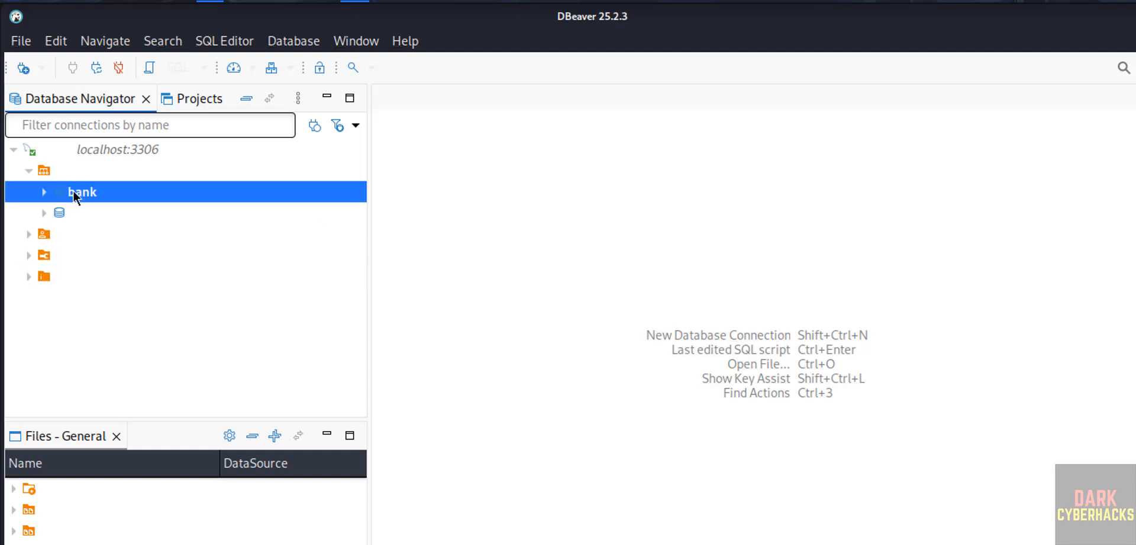
{"action": "right_click", "coordinate": [73, 195]}
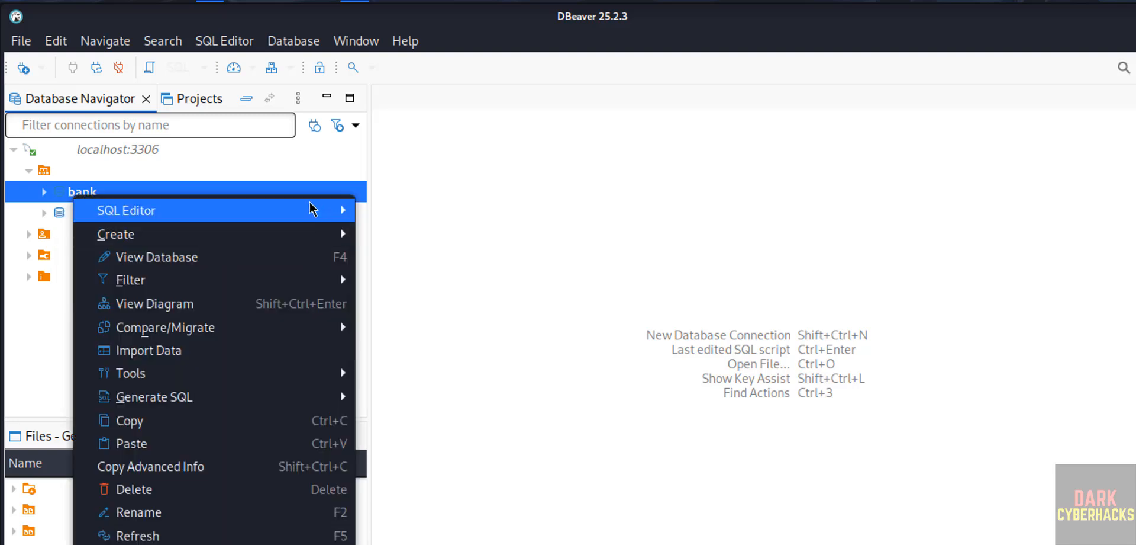
{"action": "mouse_move", "coordinate": [323, 210]}
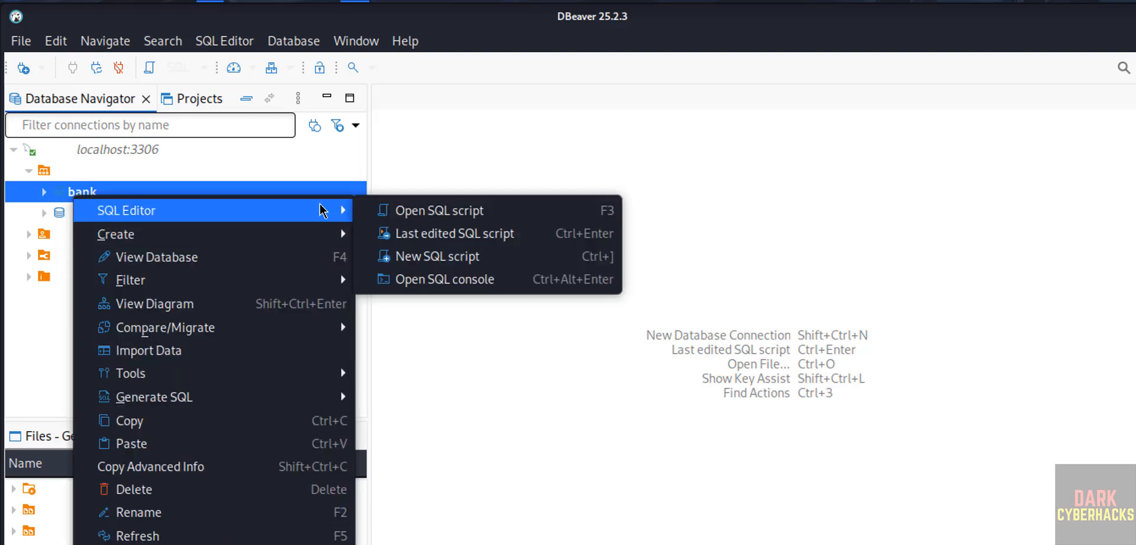
{"action": "left_click", "coordinate": [499, 283]}
Write the query select version(); in the bank console and execute it
{"action": "type", "text": "select"}
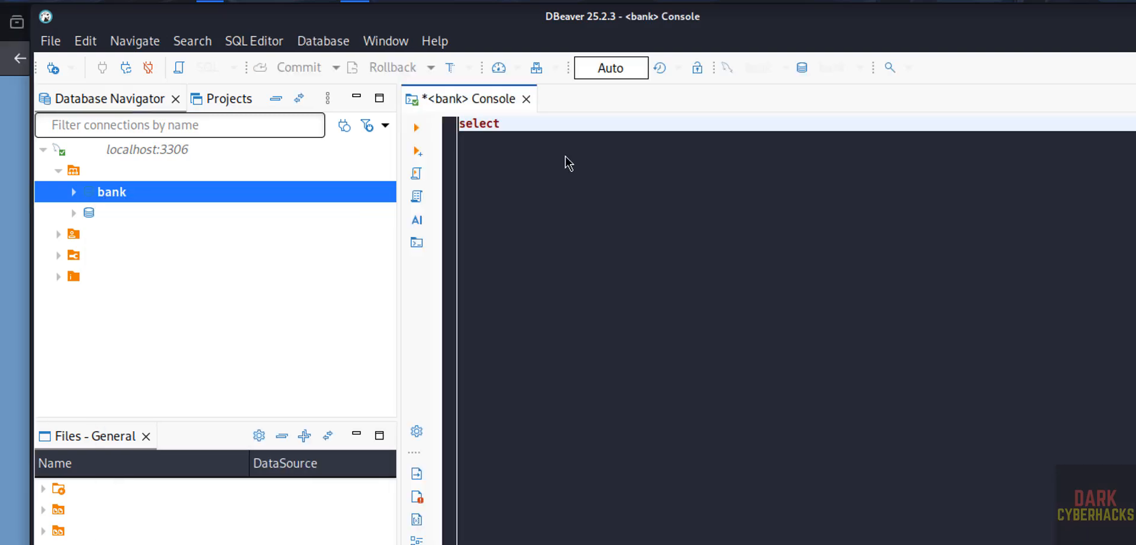
{"action": "type", "text": " version()"}
{"action": "type", "text": ";"}
{"action": "key", "text": "ctrl+a"}
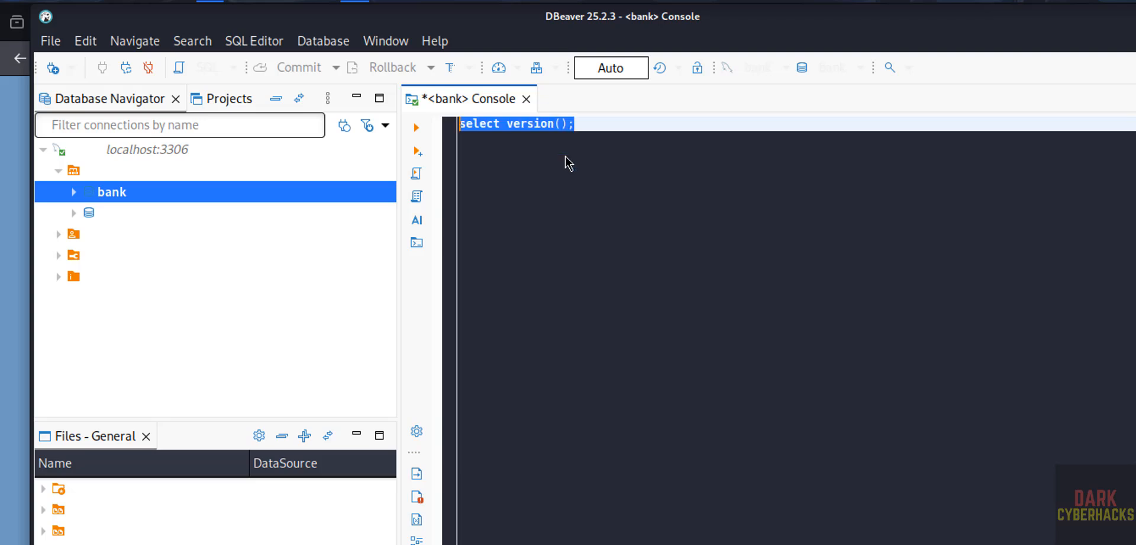
{"action": "left_click", "coordinate": [417, 129]}
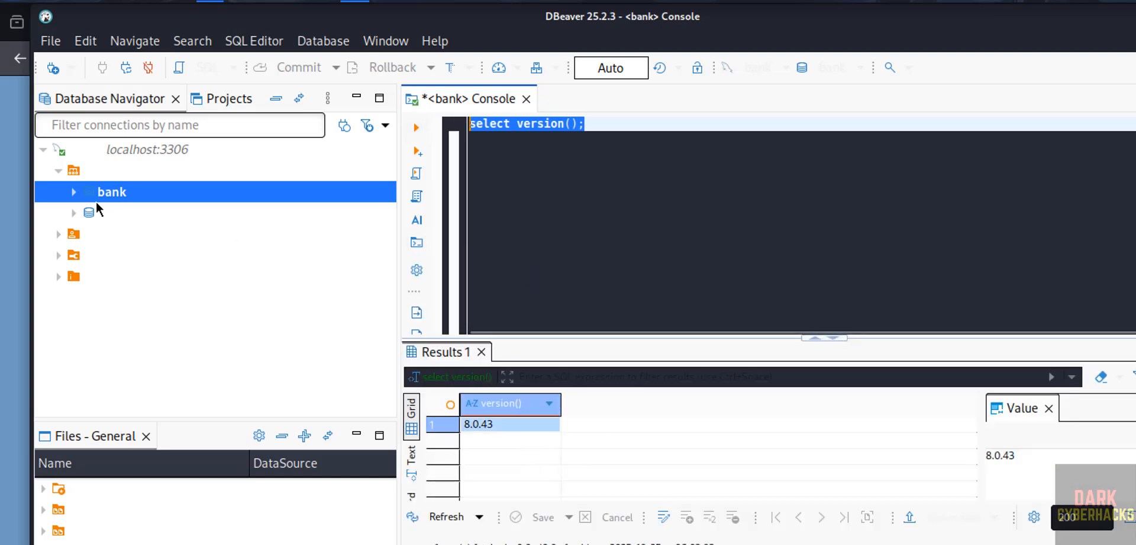
Replace the version query with select * from customer and execute it
{"action": "key", "text": "BackSpace"}
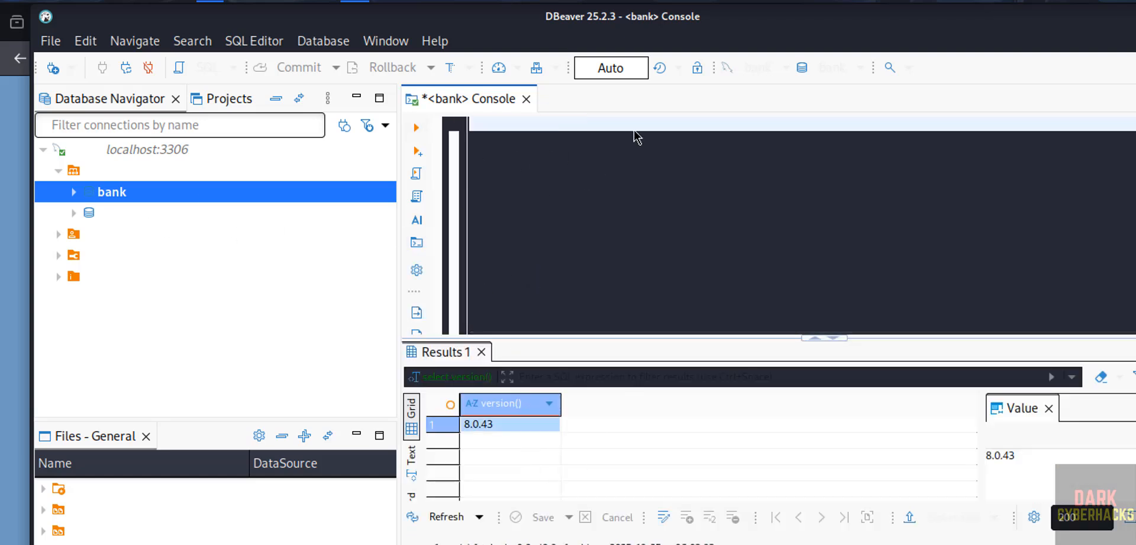
{"action": "type", "text": "select"}
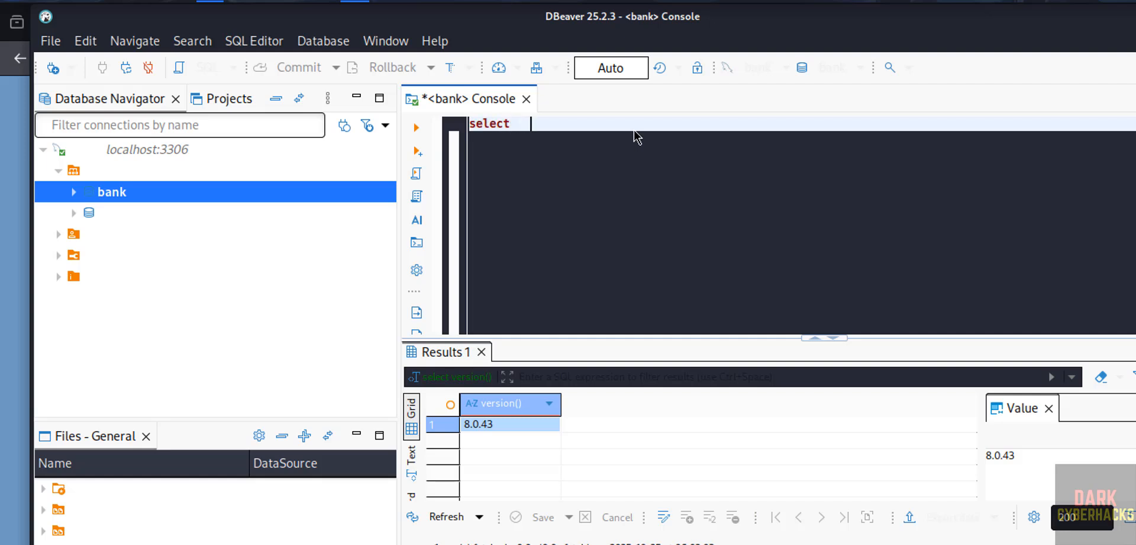
{"action": "key", "text": "BackSpace"}
{"action": "key", "text": "BackSpace"}
{"action": "key", "text": "BackSpace"}
{"action": "key", "text": "BackSpace"}
{"action": "key", "text": "BackSpace"}
{"action": "key", "text": "BackSpace"}
{"action": "key", "text": "BackSpace"}
{"action": "type", "text": "lect   from customer"}
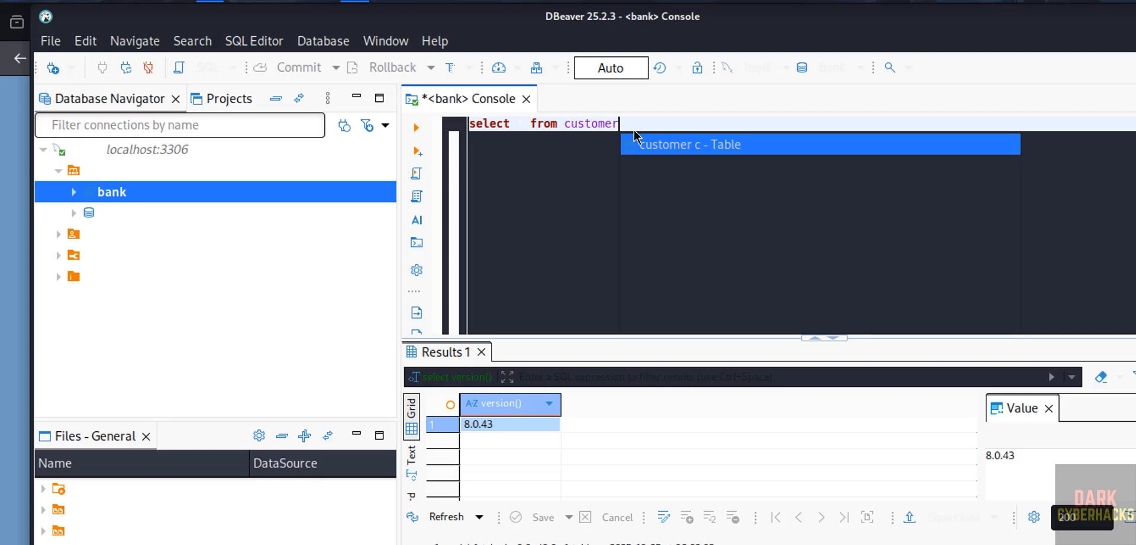
{"action": "key", "text": "ctrl+a"}
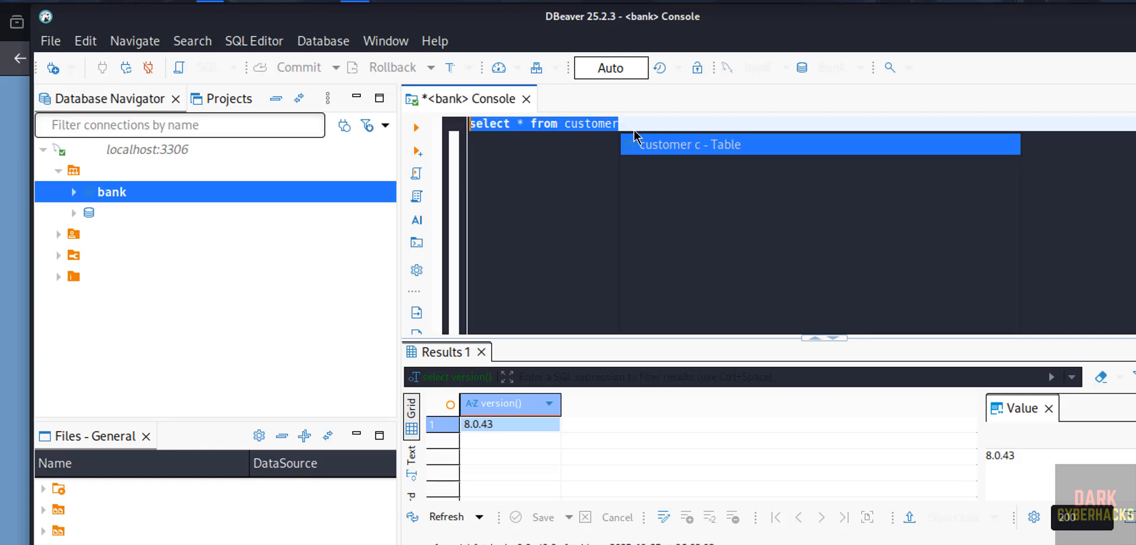
{"action": "left_click", "coordinate": [416, 129]}
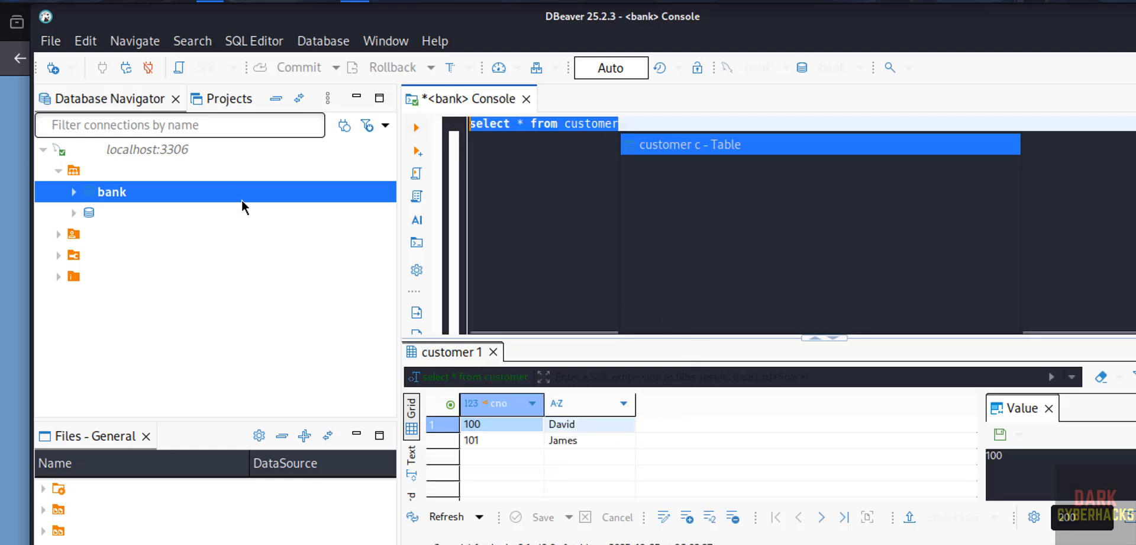
Collapse the MySQL connection's tree and close the bank SQL console
{"action": "left_click", "coordinate": [58, 171]}
{"action": "left_click", "coordinate": [44, 150]}
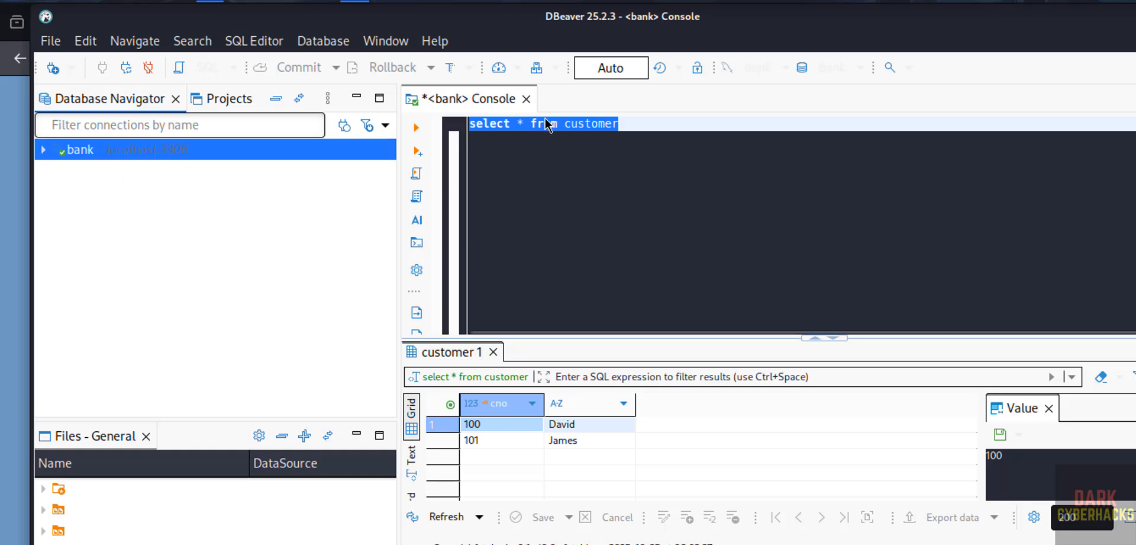
{"action": "left_click", "coordinate": [527, 98]}
Start a new database connection using the PostgreSQL driver and proceed to its connection settings
{"action": "left_click", "coordinate": [59, 76]}
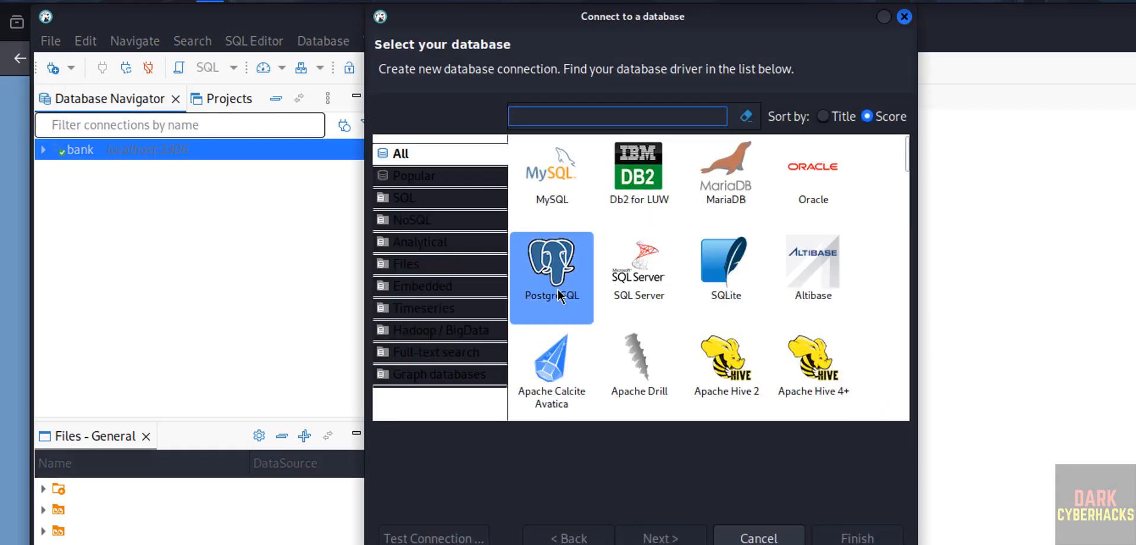
{"action": "left_click", "coordinate": [559, 294]}
{"action": "left_click", "coordinate": [681, 539]}
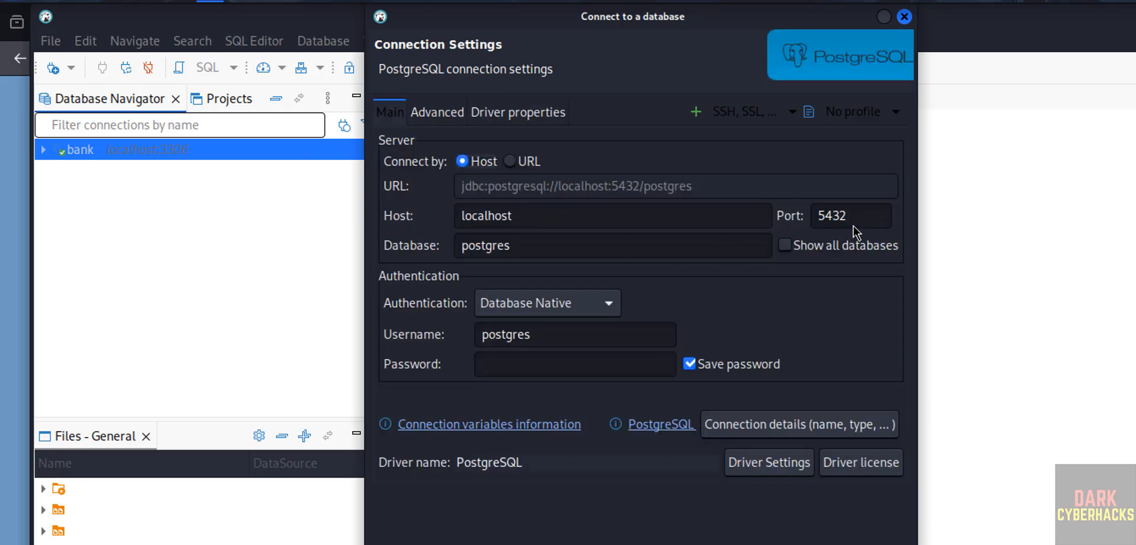
Enable showing all databases for the PostgreSQL connection and enter the password for the postgres user
{"action": "left_click", "coordinate": [802, 250]}
{"action": "left_click", "coordinate": [533, 369]}
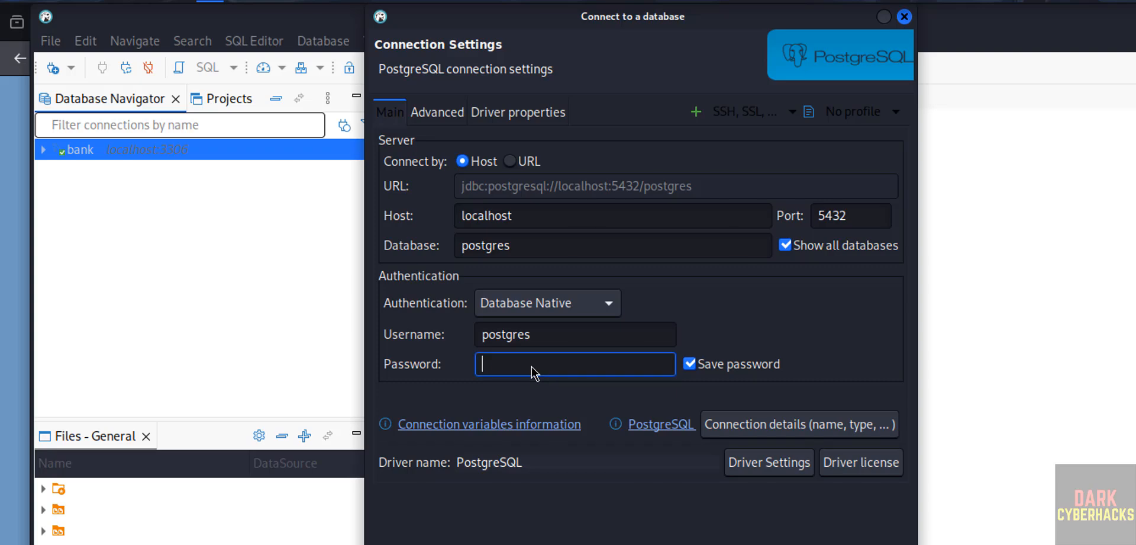
{"action": "type", "text": "123456789"}
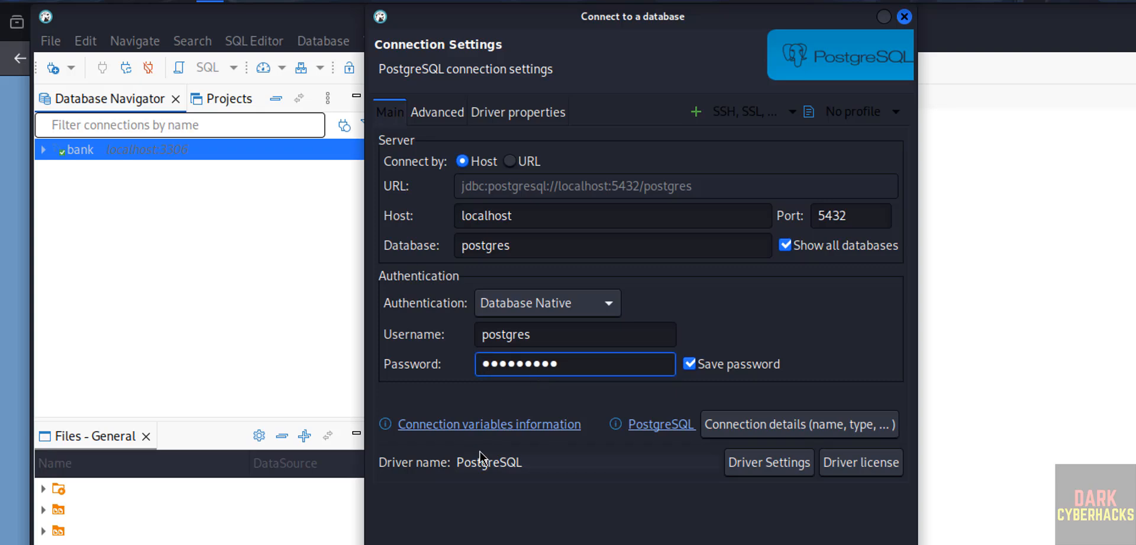
Test the PostgreSQL connection with its driver files downloaded, and create the connection
{"action": "left_click", "coordinate": [421, 518]}
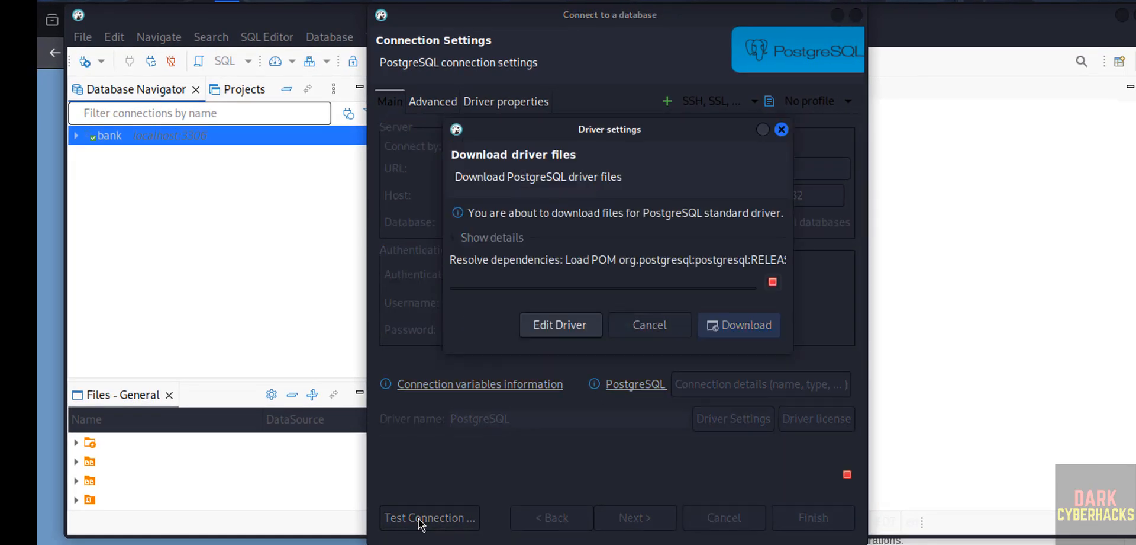
{"action": "left_click", "coordinate": [732, 363]}
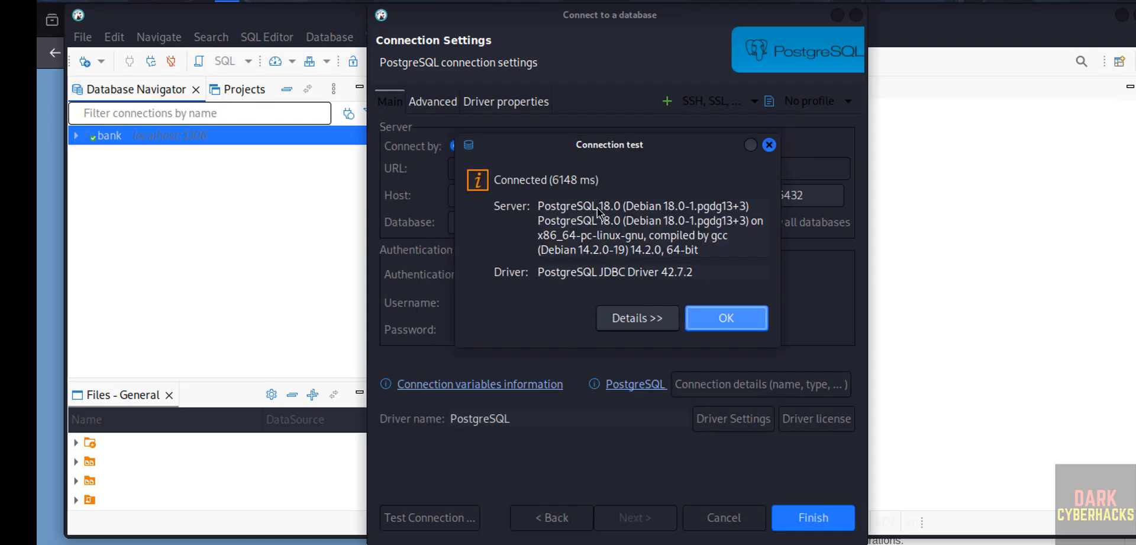
{"action": "left_click", "coordinate": [737, 315]}
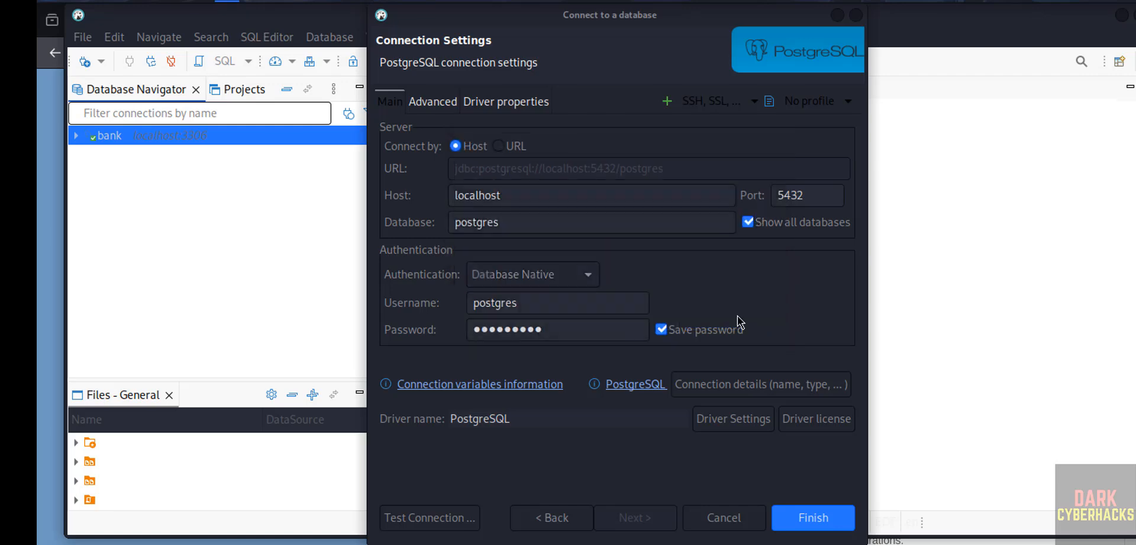
{"action": "left_click", "coordinate": [821, 518]}
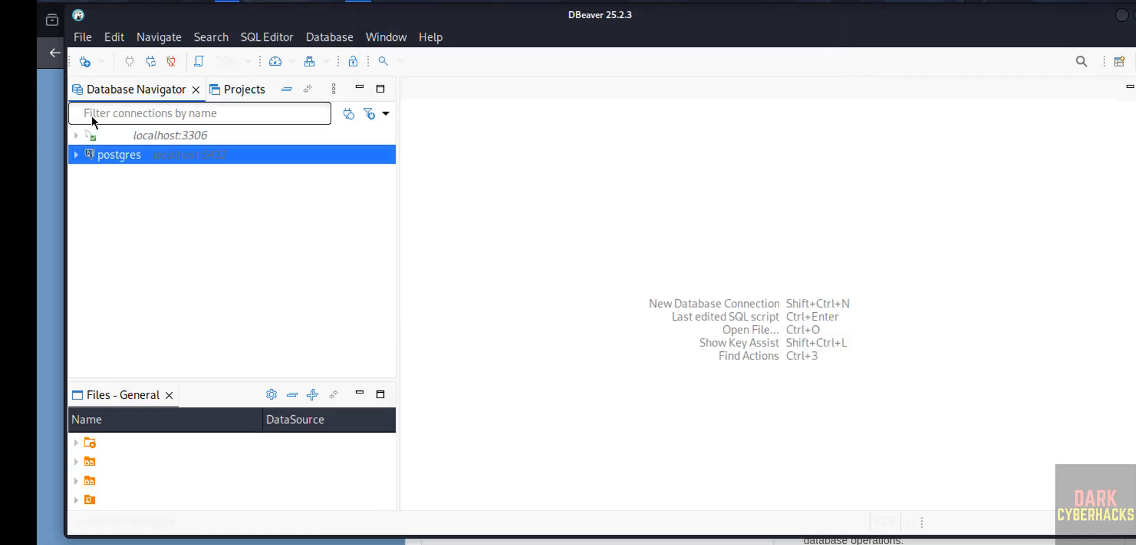
Expand the postgres connection down to its databases and open an SQL console for the bank database
{"action": "left_click", "coordinate": [74, 159]}
{"action": "left_click", "coordinate": [112, 177]}
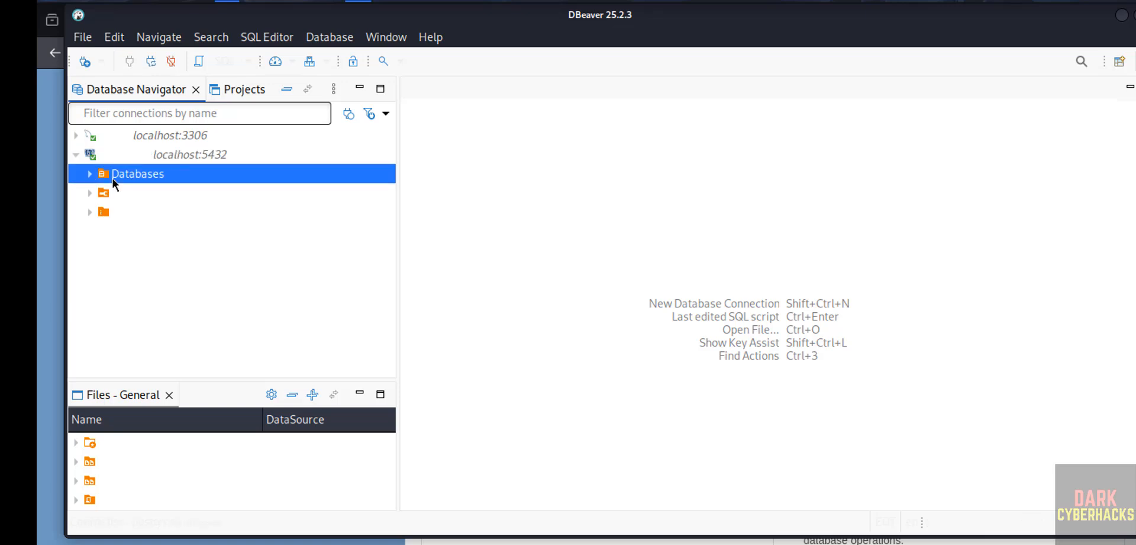
{"action": "left_click", "coordinate": [91, 174]}
{"action": "left_click", "coordinate": [124, 192]}
{"action": "right_click", "coordinate": [124, 191]}
{"action": "mouse_move", "coordinate": [207, 235]}
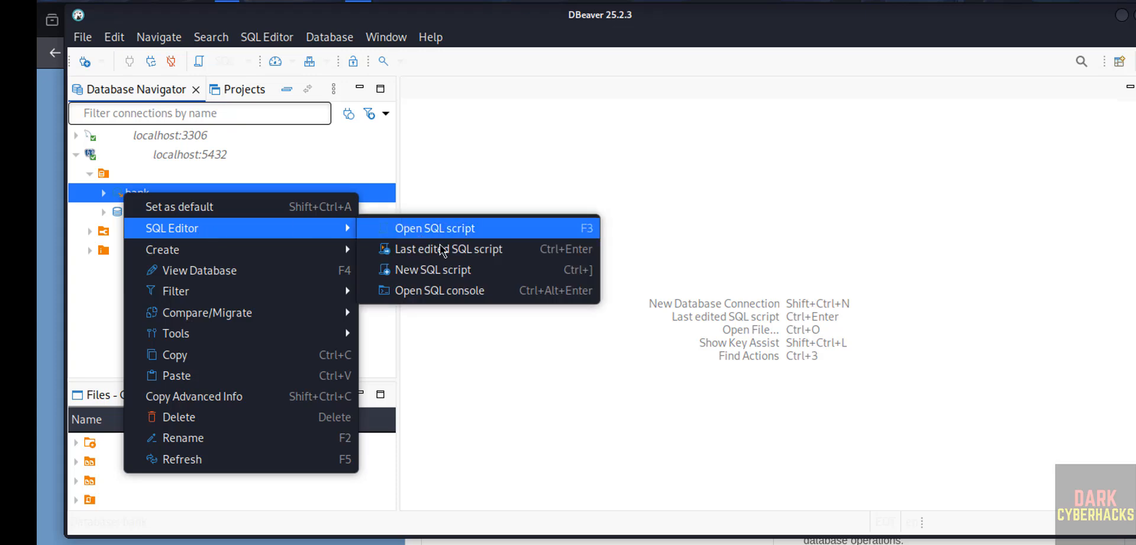
{"action": "left_click", "coordinate": [448, 292]}
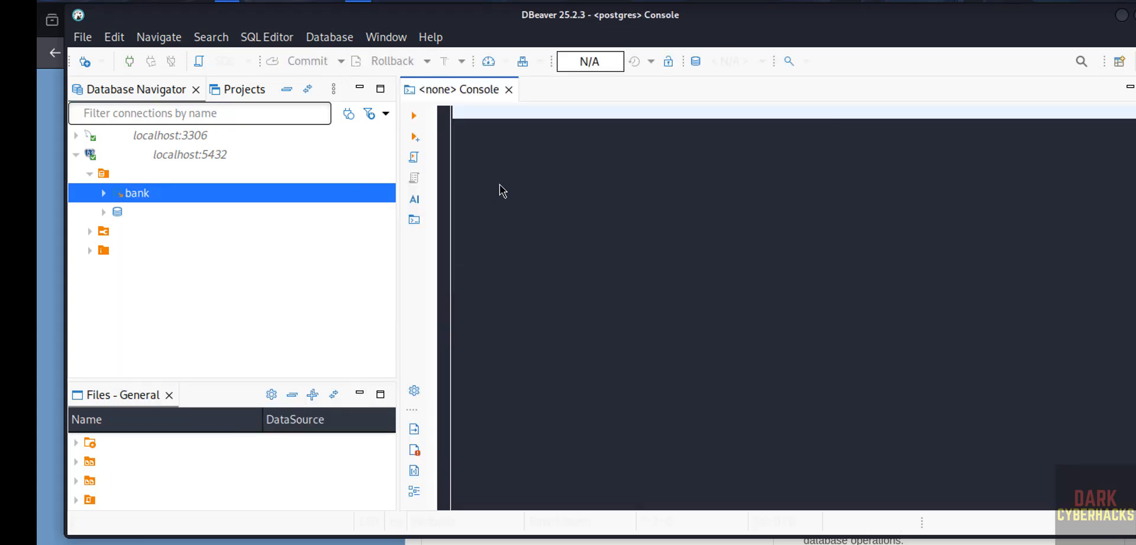
Write the query select version(); in the PostgreSQL console and execute it
{"action": "type", "text": "select ver"}
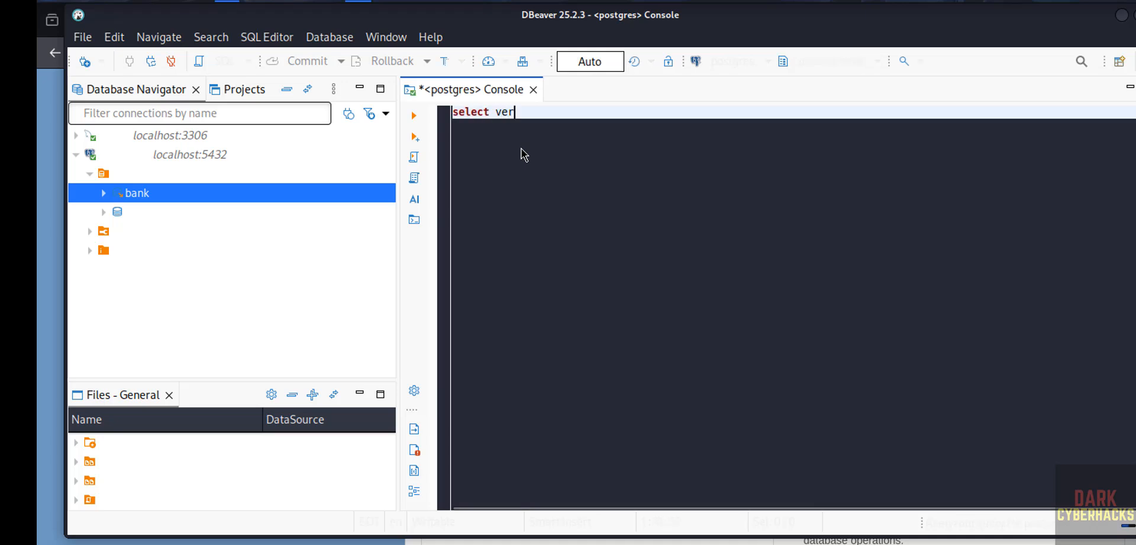
{"action": "type", "text": "sion();"}
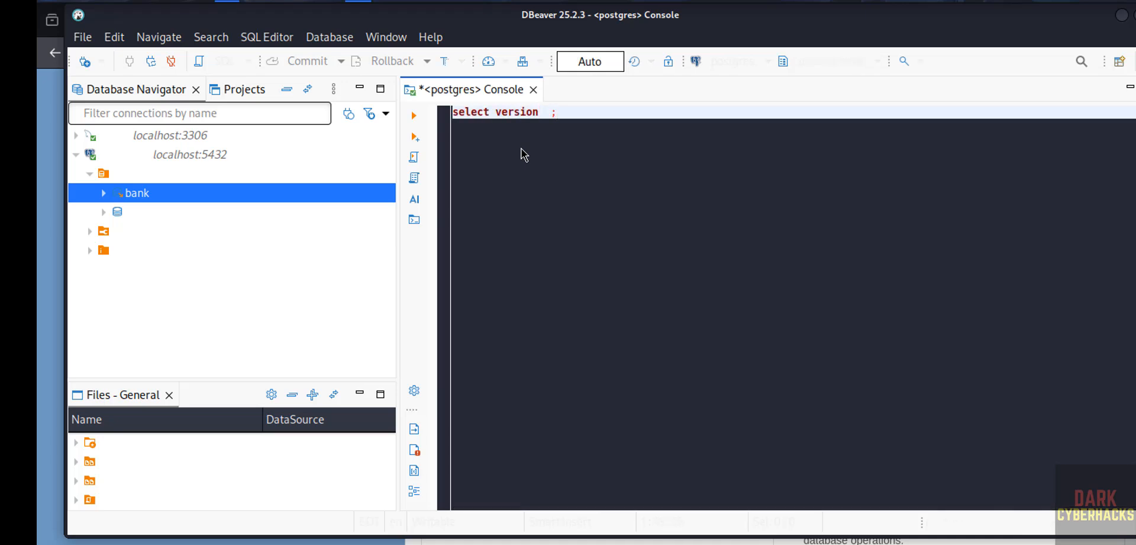
{"action": "key", "text": "ctrl+a"}
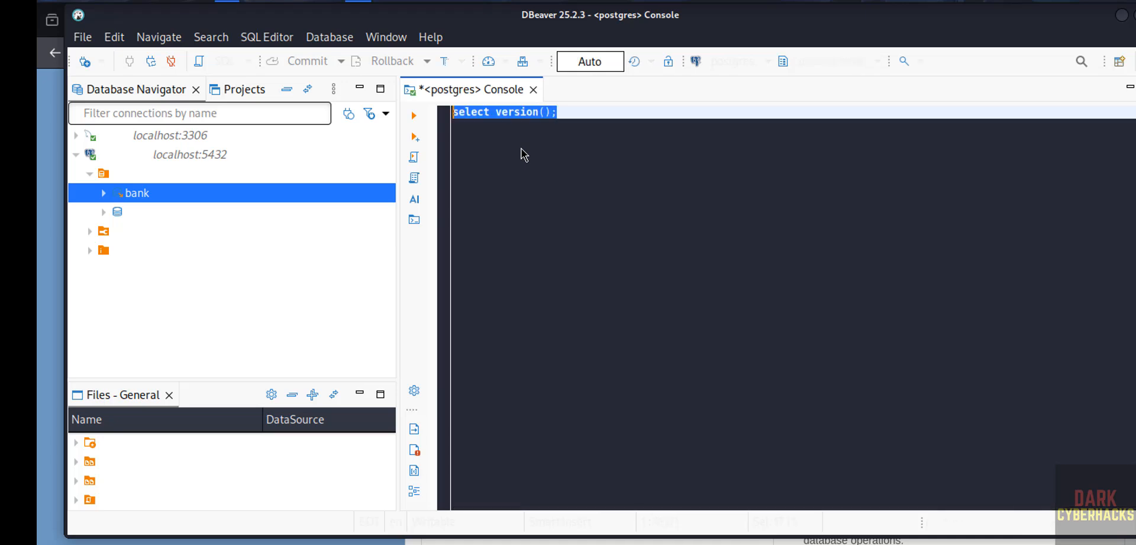
{"action": "left_click", "coordinate": [414, 115]}
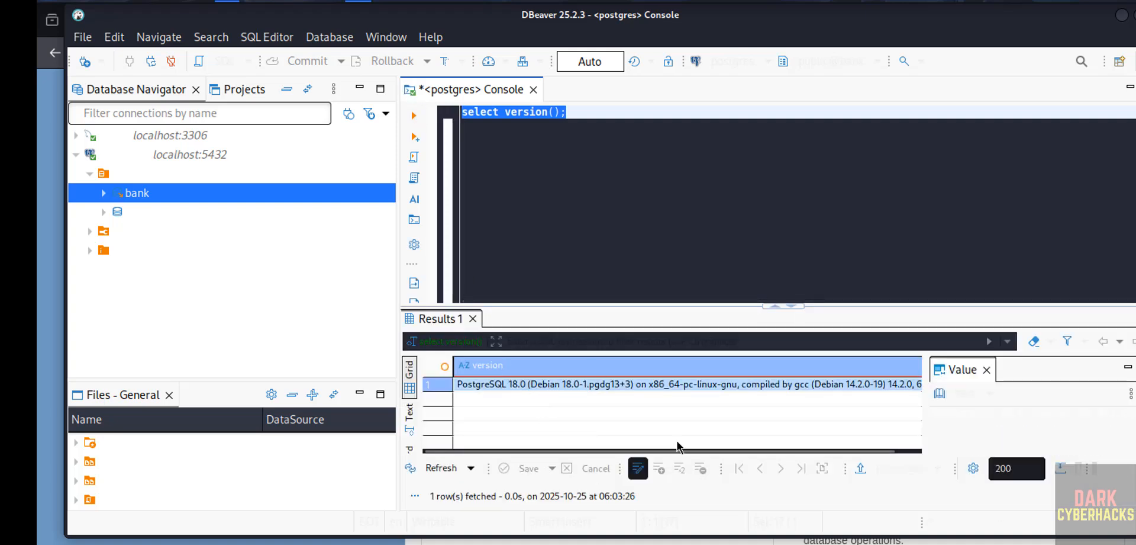
Switch to the terminal, delete the installer dbeaver-ce_25.2.3_amd64.deb from the Downloads folder, and list the folder to check
{"action": "key", "text": "alt+Tab"}
{"action": "type", "text": "ls"}
{"action": "key", "text": "Return"}
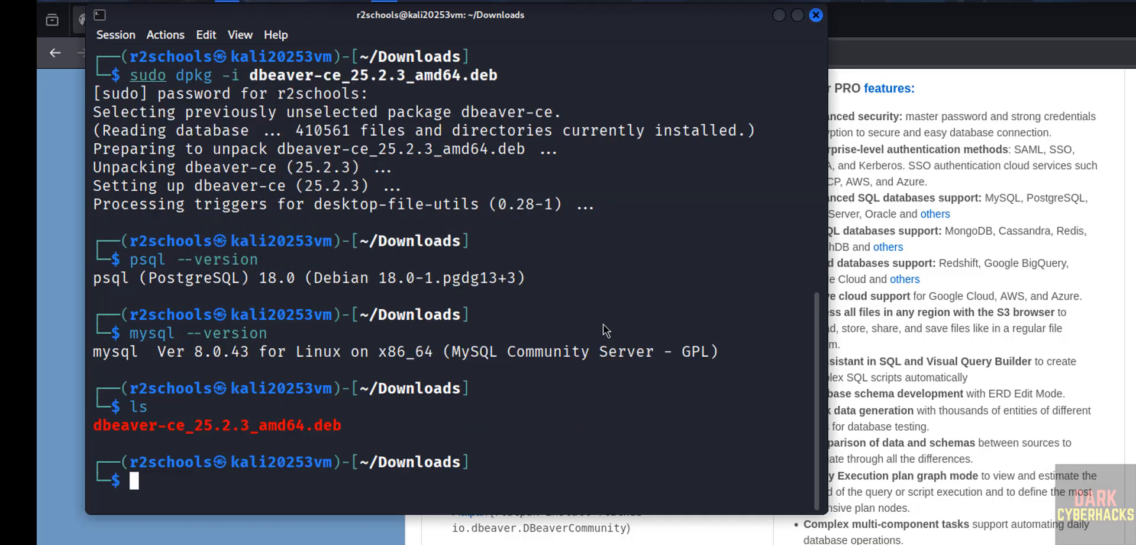
{"action": "type", "text": "rm dbeaver"}
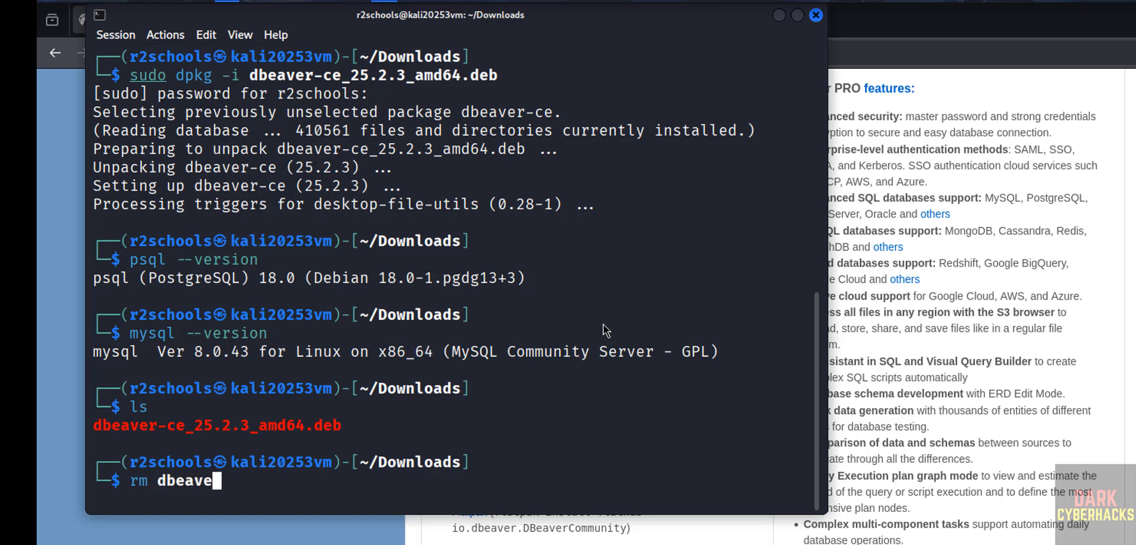
{"action": "key", "text": "Tab"}
{"action": "key", "text": "Return"}
{"action": "type", "text": "ls"}
{"action": "key", "text": "Return"}
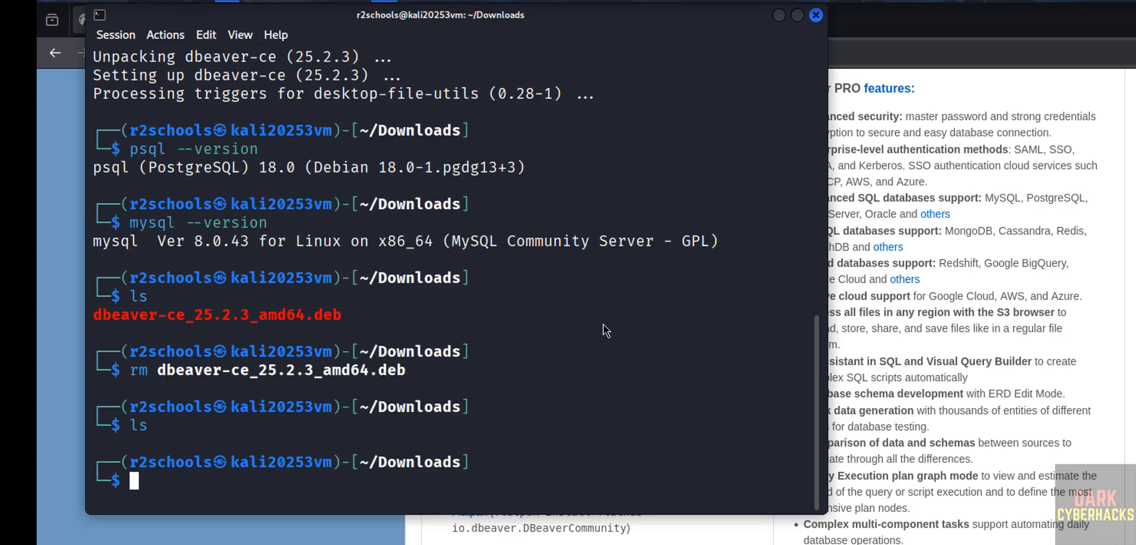